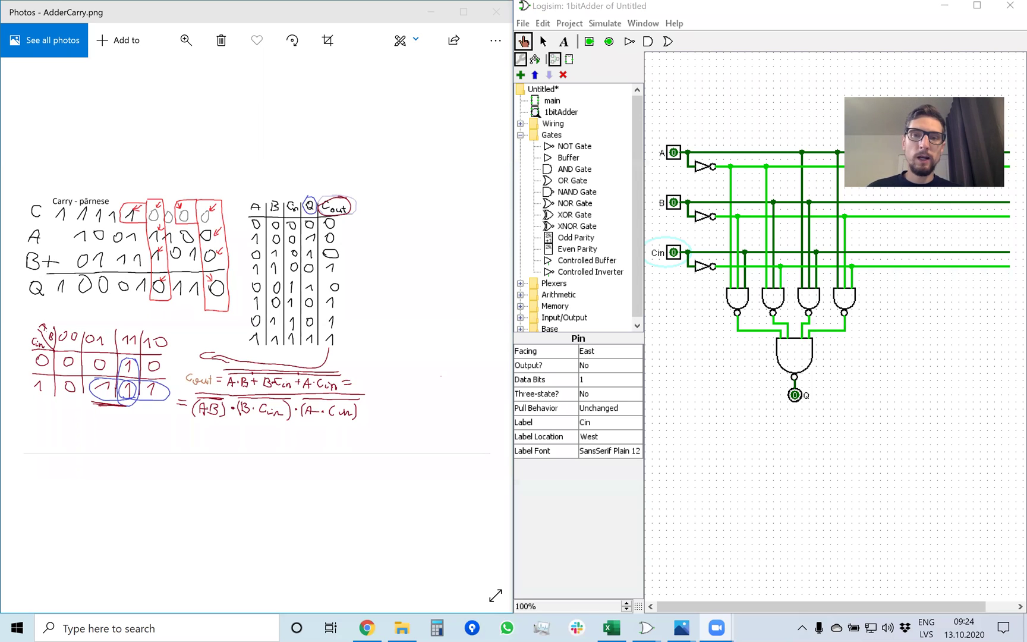
Step: Place a new NAND gate to the right of the four existing gates
click(289, 554)
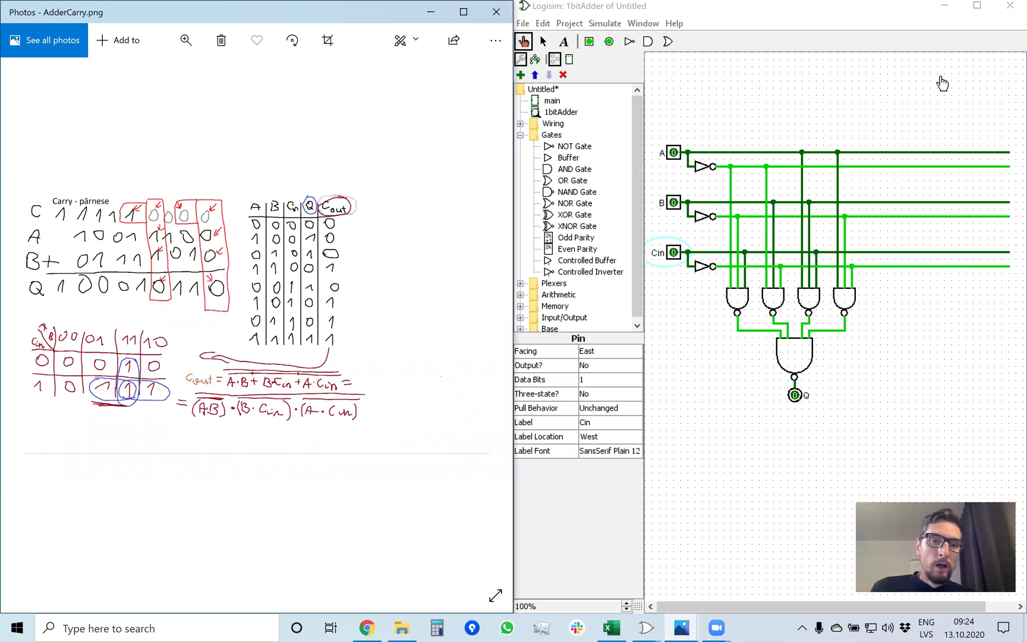
click(916, 339)
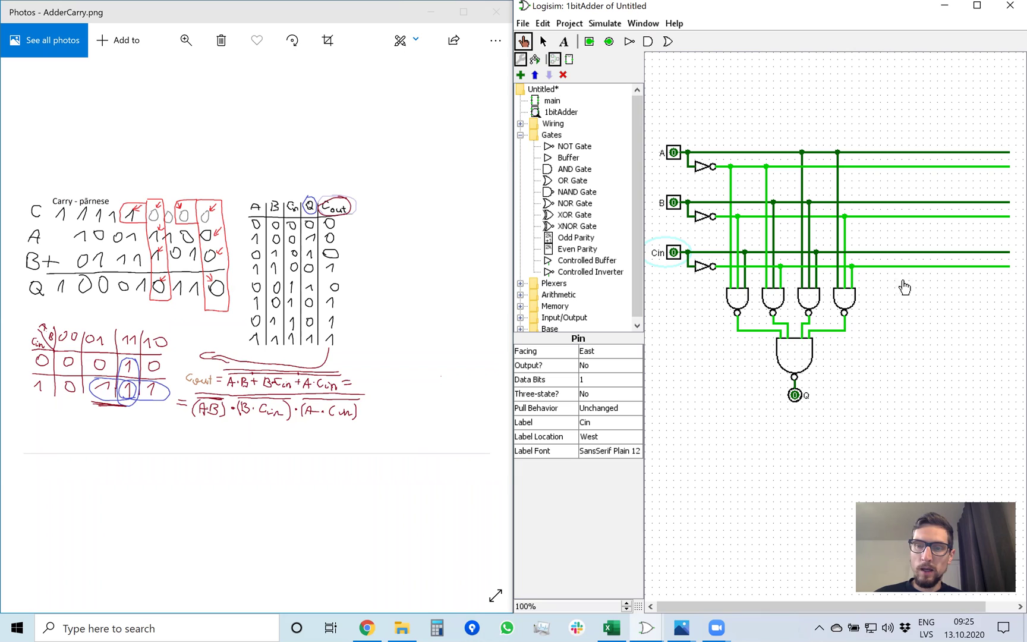
click(571, 197)
click(932, 345)
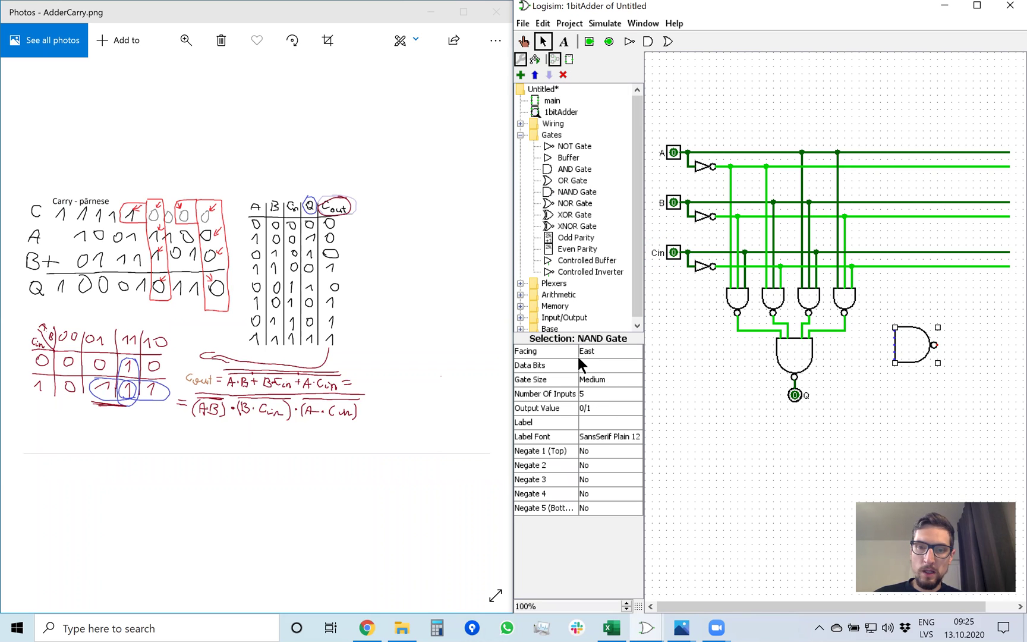
Step: Set the new gate to 2 inputs, Narrow size, and facing South
click(605, 395)
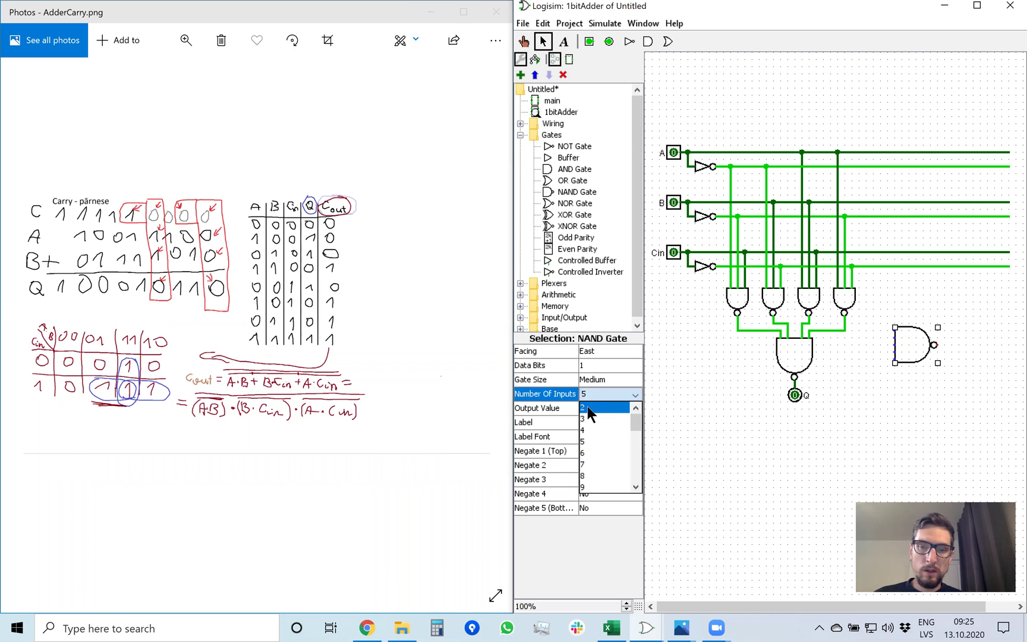
click(588, 406)
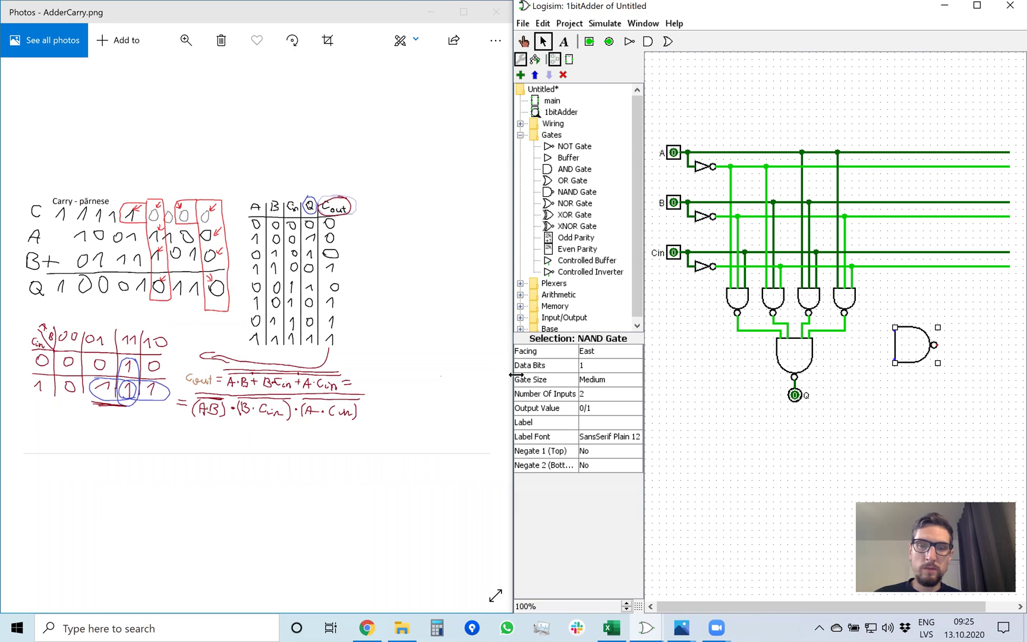
click(599, 378)
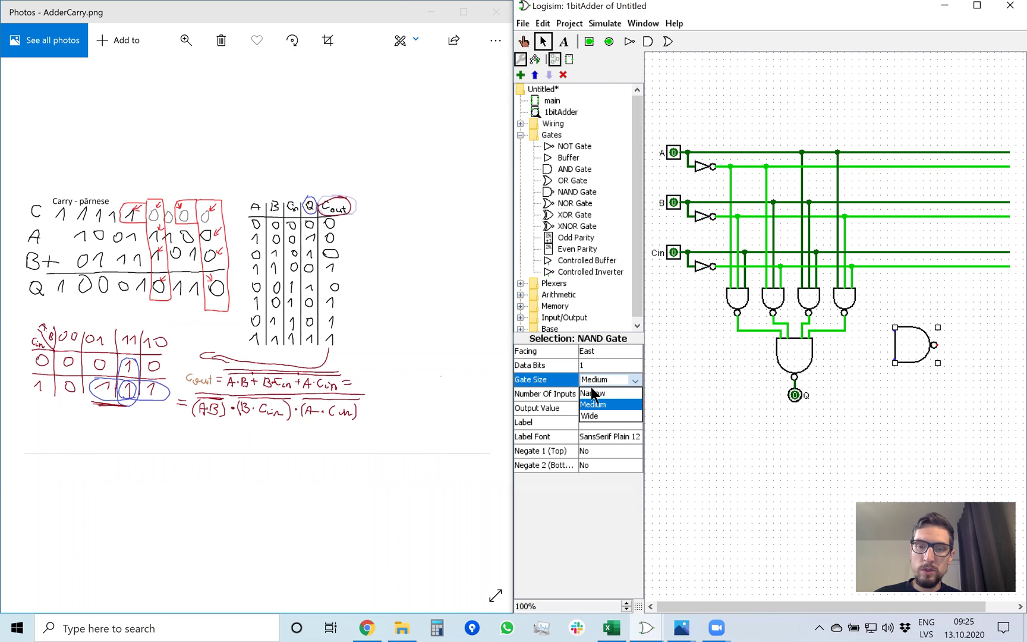
click(606, 350)
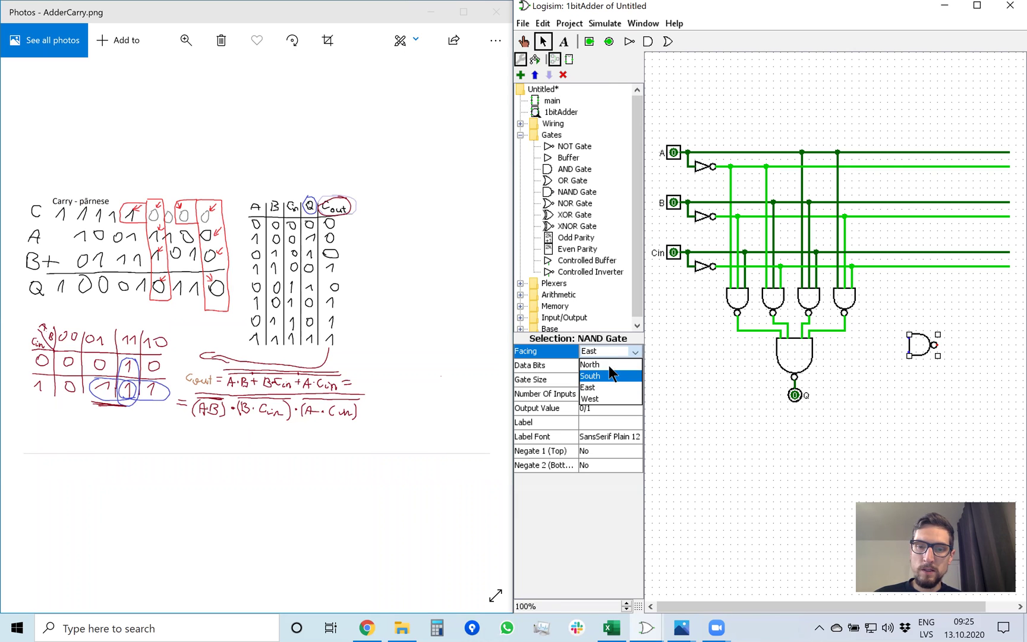
click(609, 366)
click(618, 349)
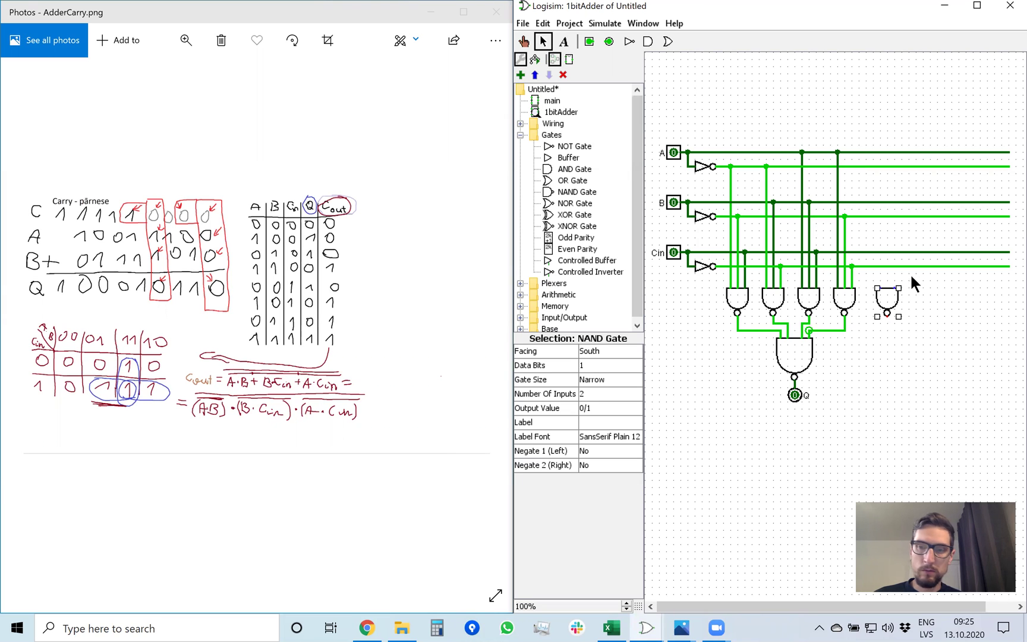
Step: Align the narrow gate with the others and place two more copies beside it
drag(905, 300, 910, 308)
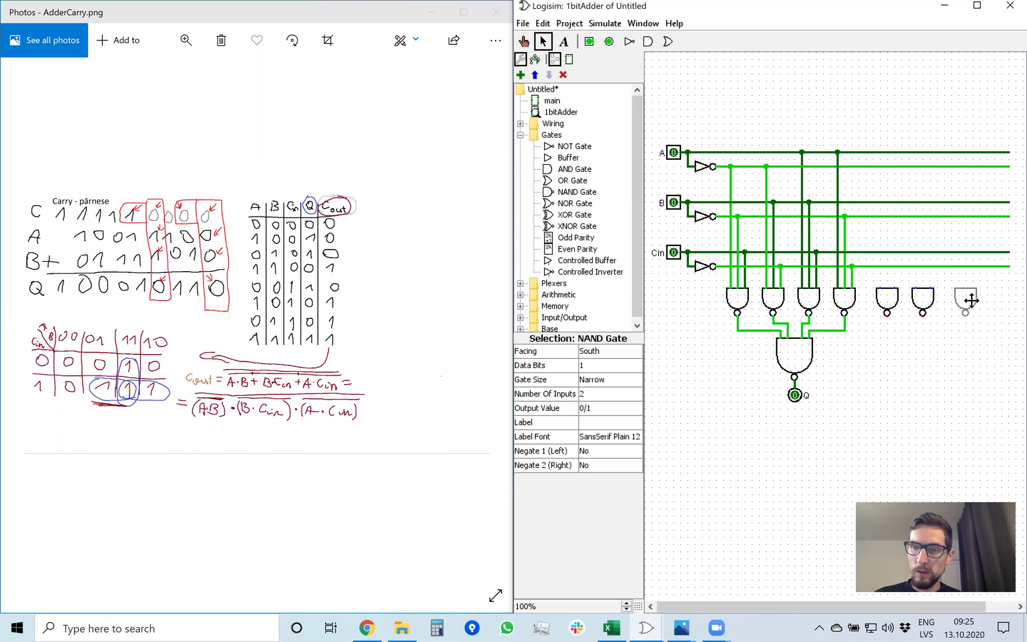
click(965, 299)
click(960, 364)
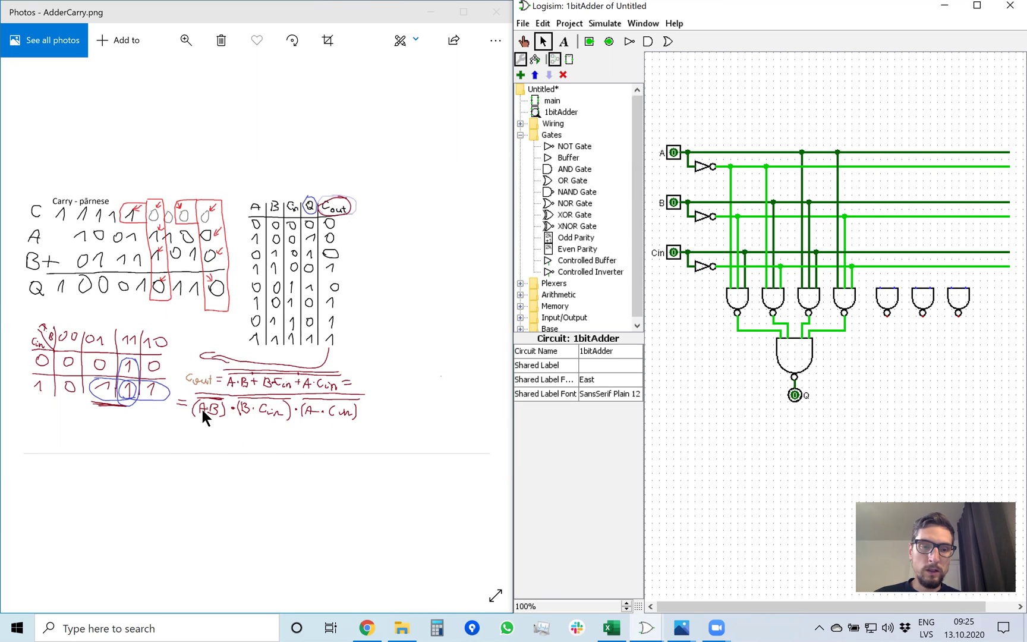
Step: Wire each new gate's two inputs up to the A, B and Cin lines
mouse_move(880, 288)
mouse_down()
mouse_move(880, 153)
mouse_move(878, 165)
mouse_up()
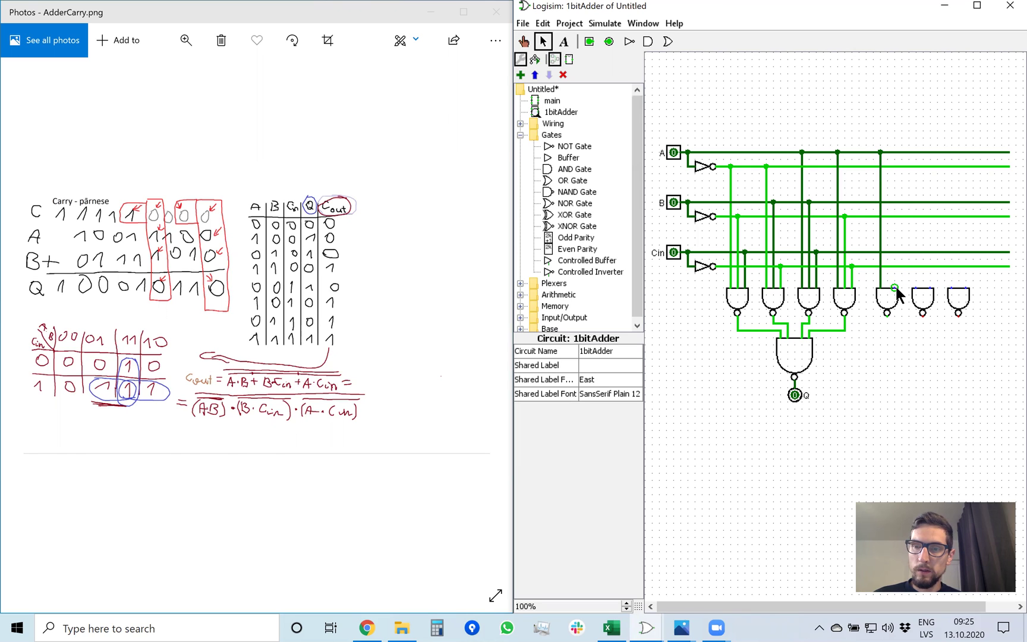
drag(895, 289, 895, 203)
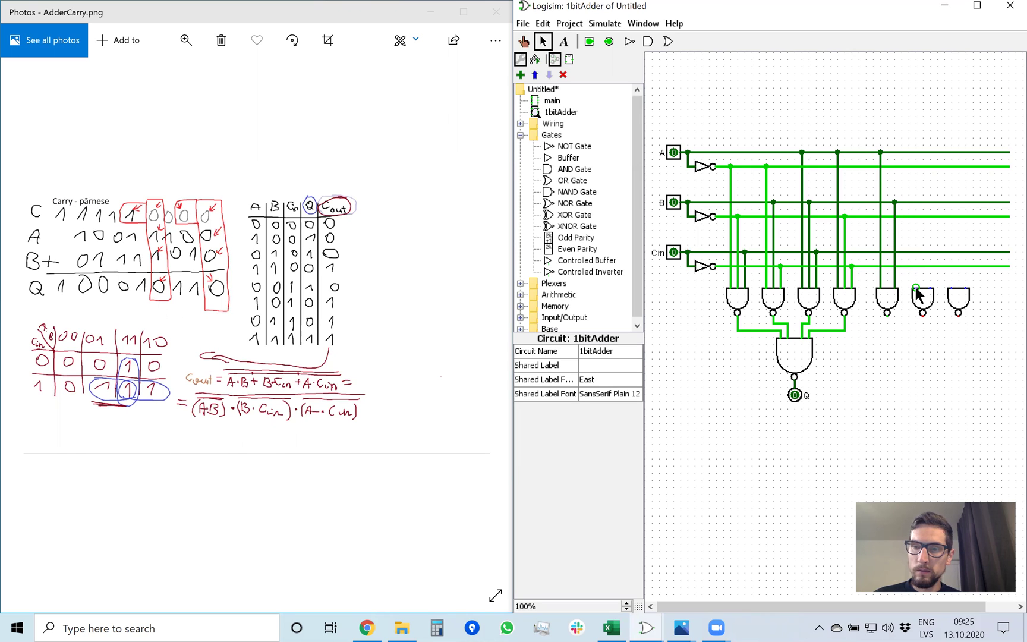
drag(915, 287, 916, 204)
drag(929, 289, 929, 252)
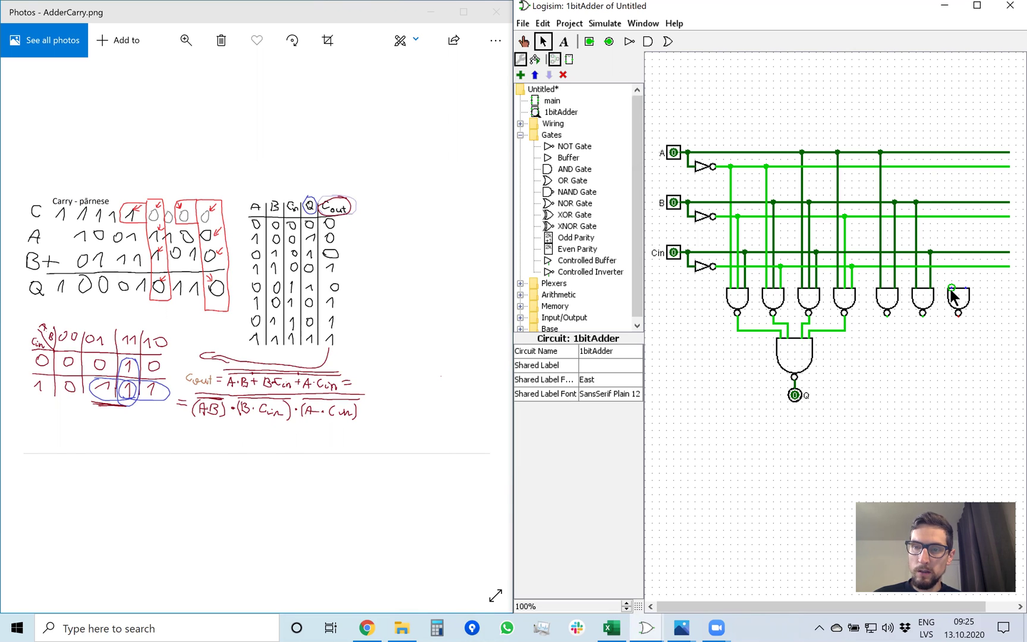
drag(950, 289, 952, 152)
drag(966, 290, 966, 251)
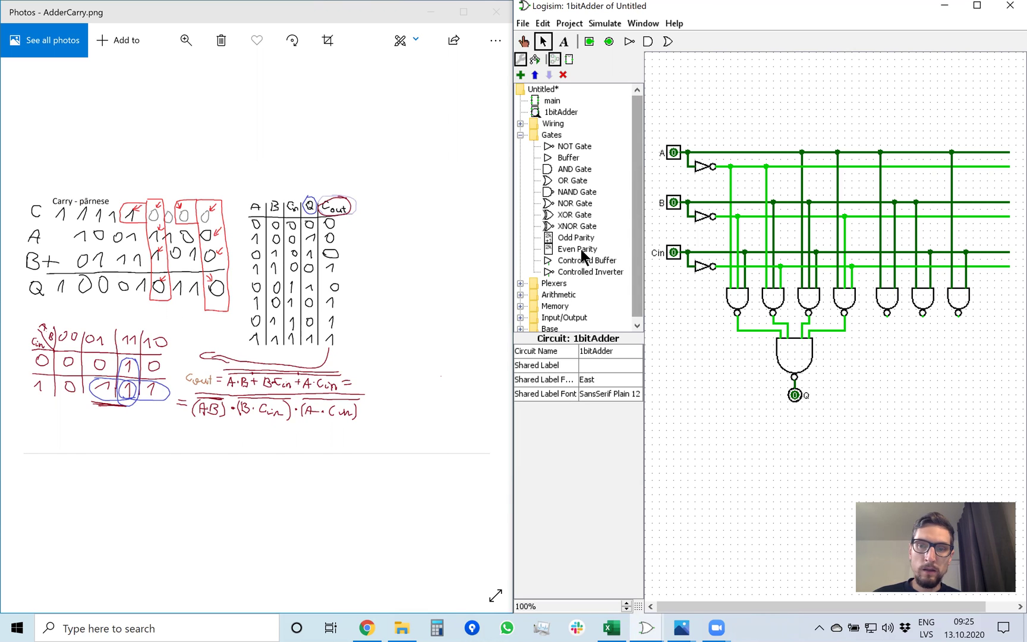
Step: Place a duplicate NAND gate below the row and feed the three gate outputs into it
click(844, 297)
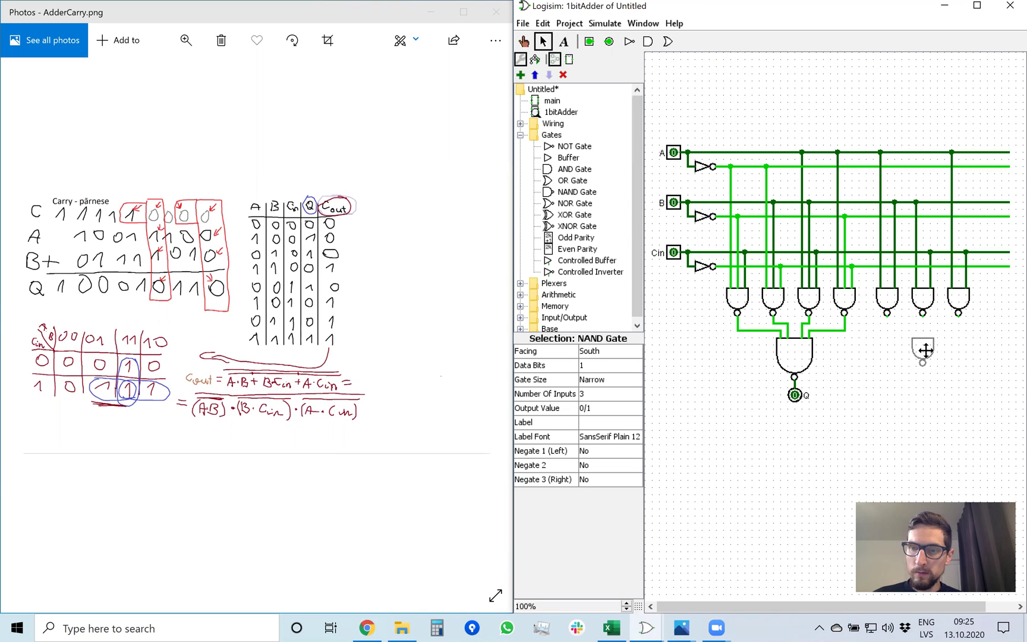
drag(855, 307, 925, 359)
click(927, 325)
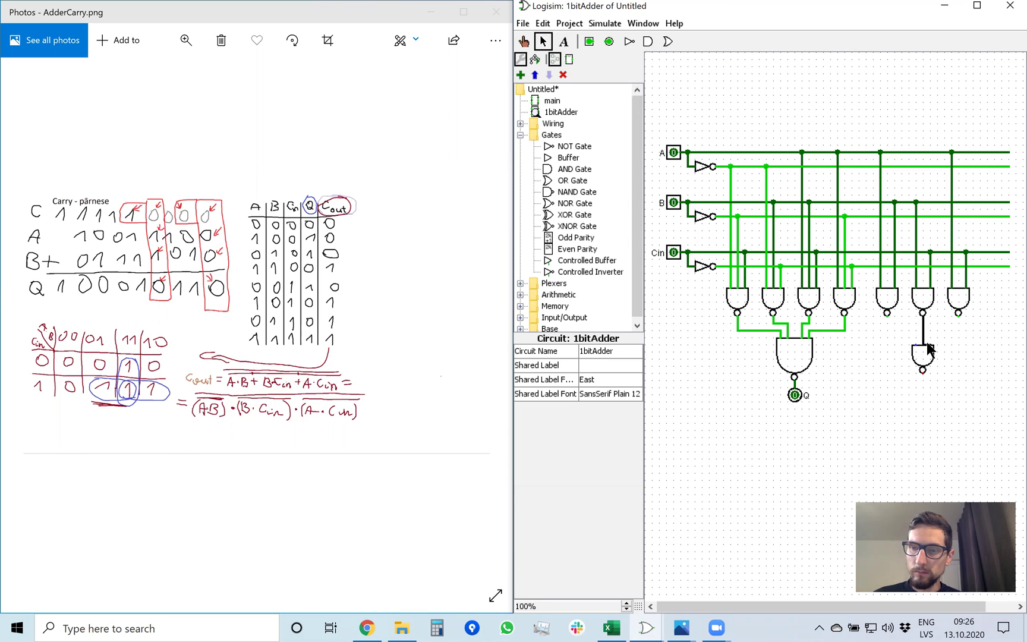
drag(923, 313, 922, 347)
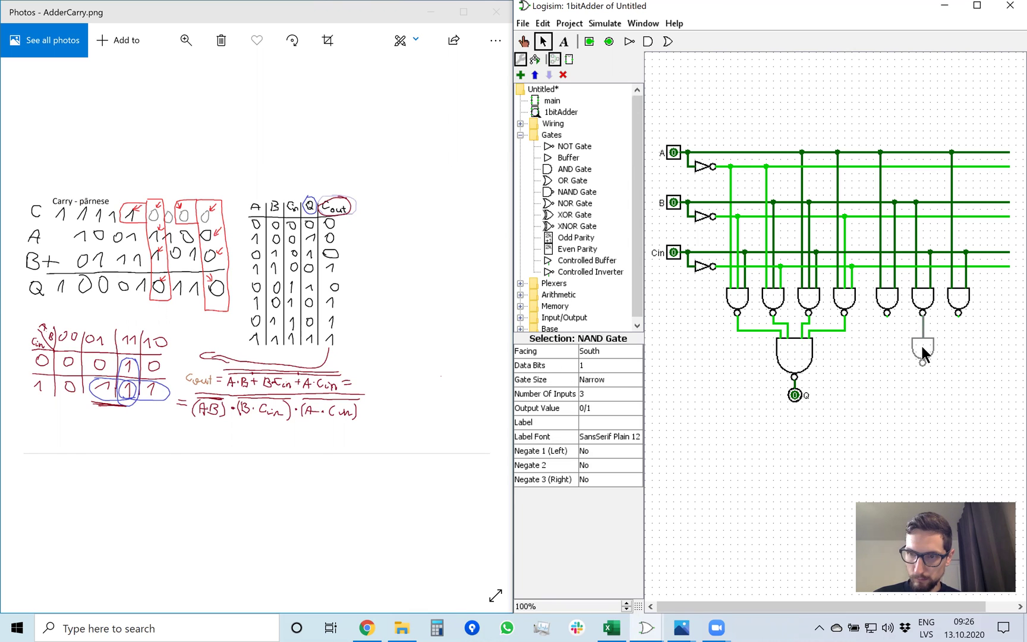
mouse_move(958, 315)
mouse_down()
mouse_move(928, 324)
mouse_move(928, 341)
mouse_move(885, 329)
mouse_move(916, 331)
mouse_up()
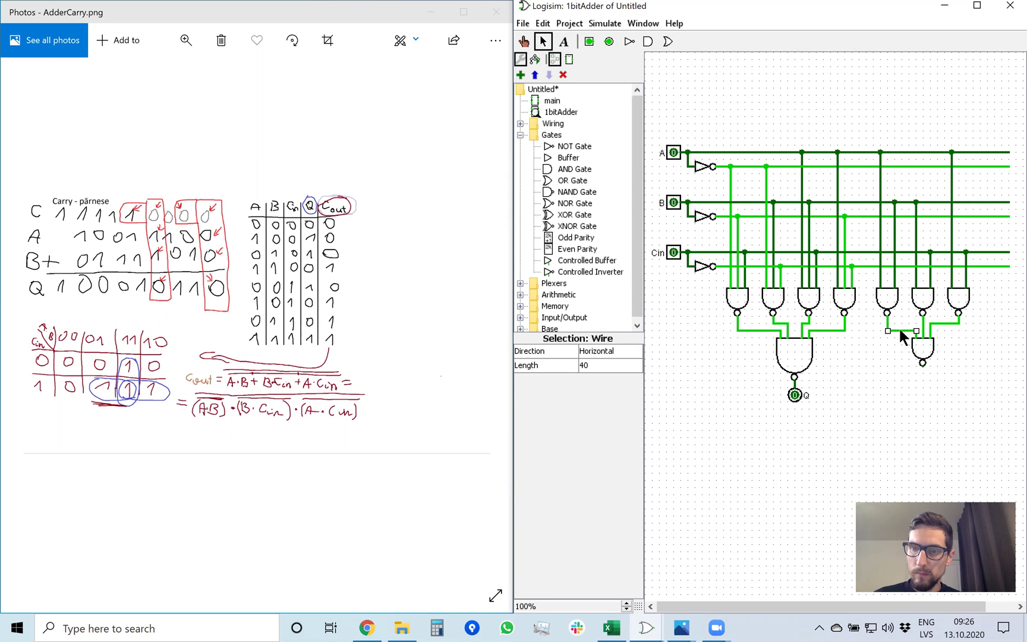
click(898, 335)
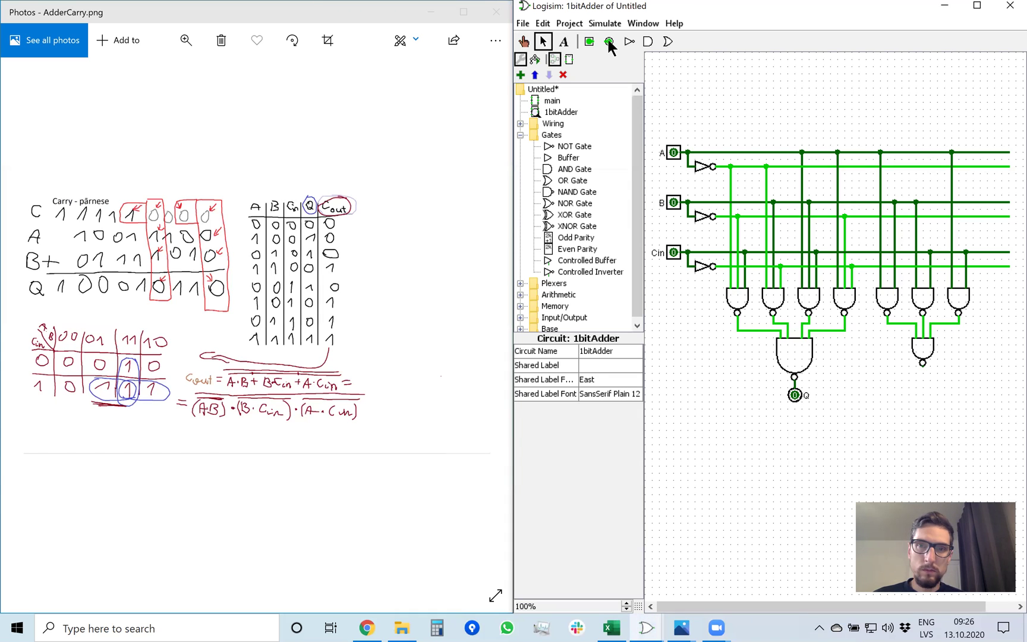
Step: Place a north-facing output pin below the lower NAND gate
click(609, 42)
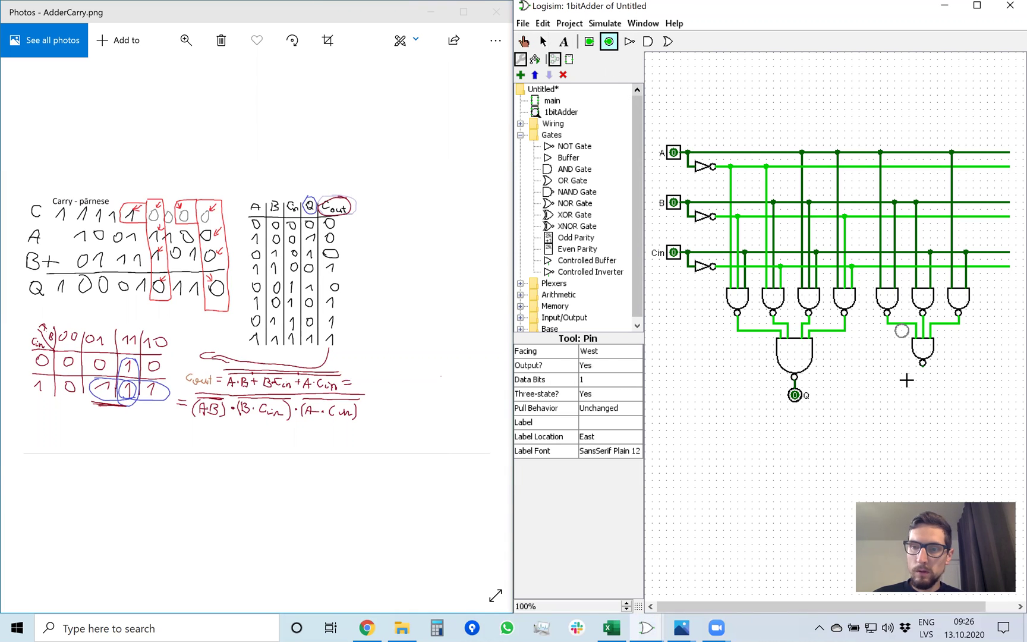
click(922, 395)
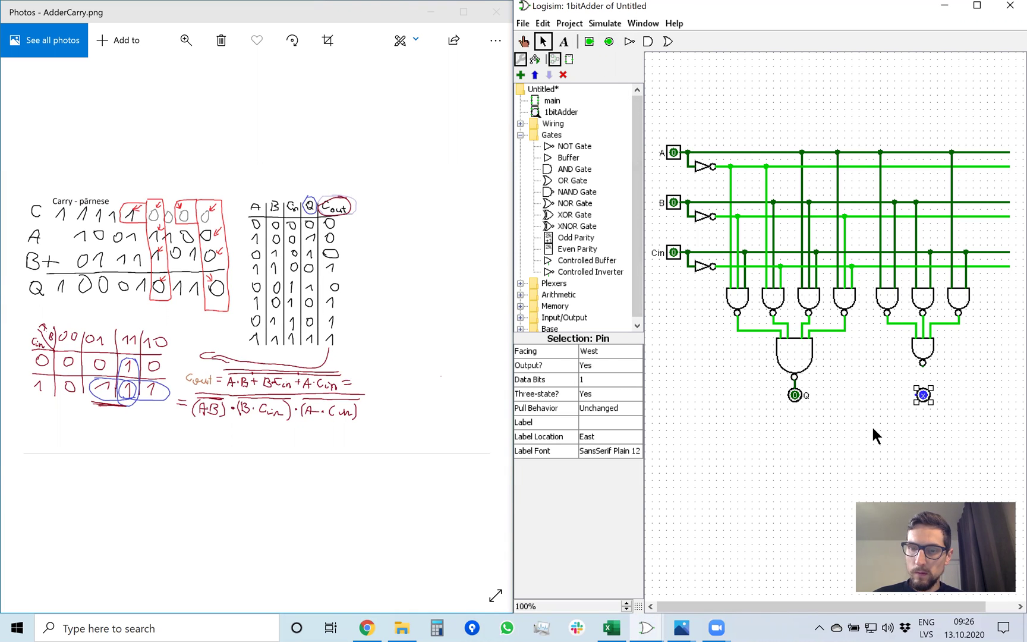
click(607, 354)
click(613, 365)
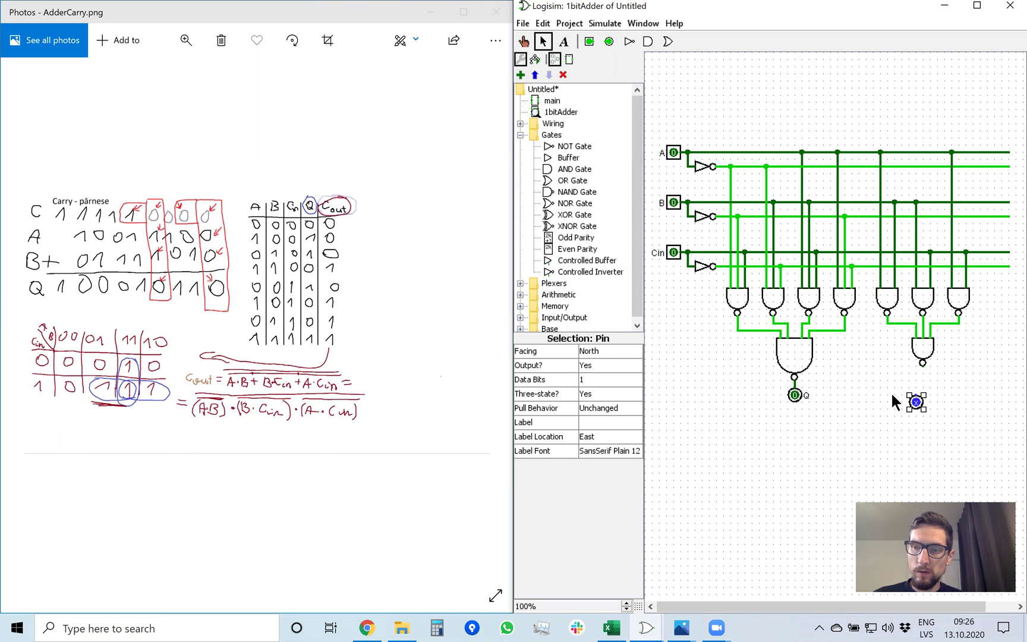
drag(916, 402, 922, 395)
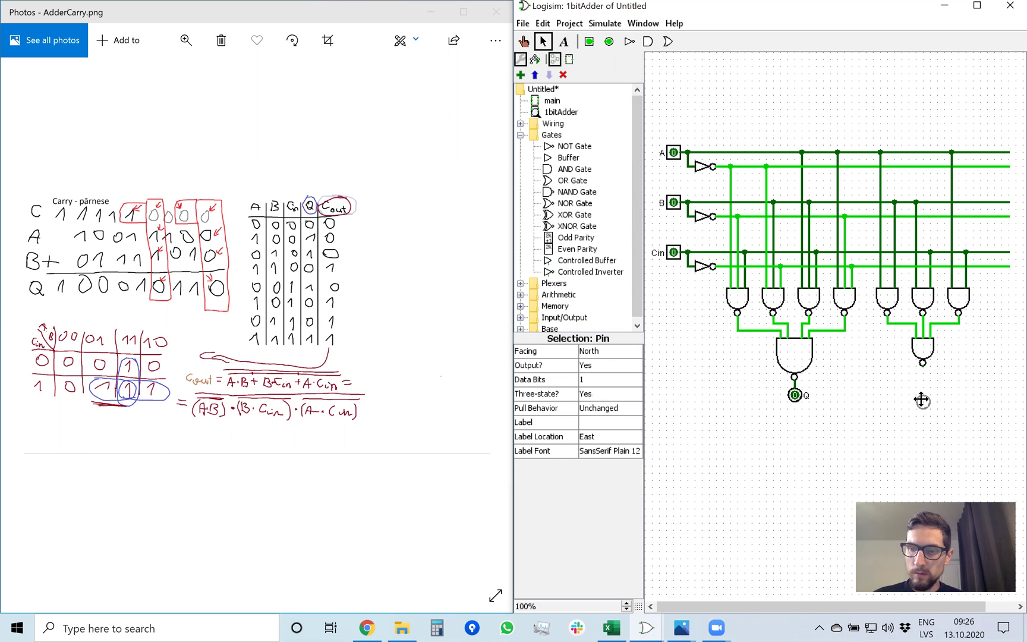
Step: Label the pin Cout and wire it to the right NAND gate's output
click(609, 422)
text(Cout)
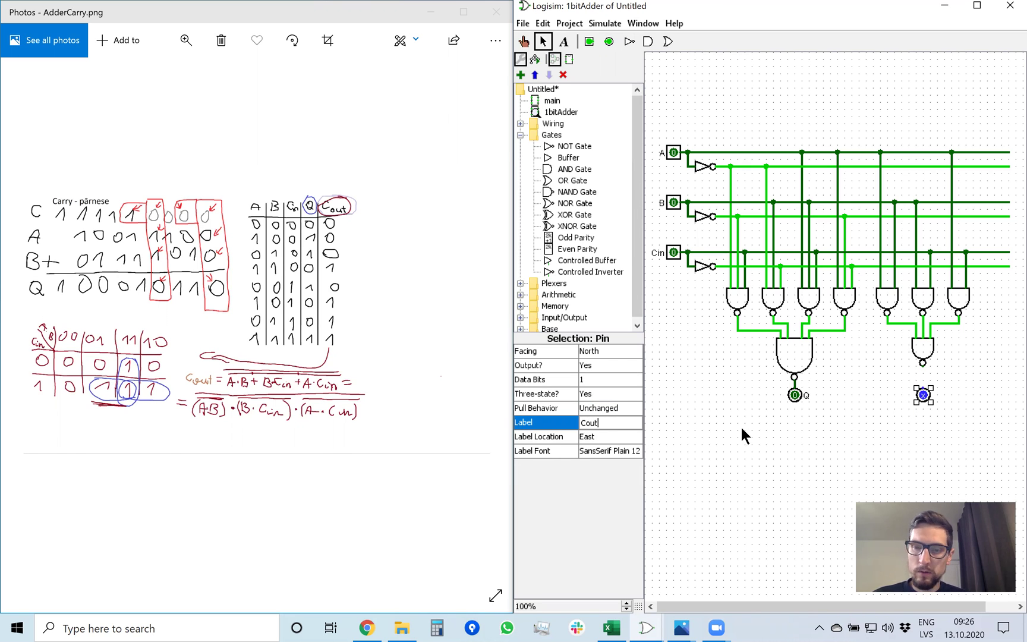
key(Return)
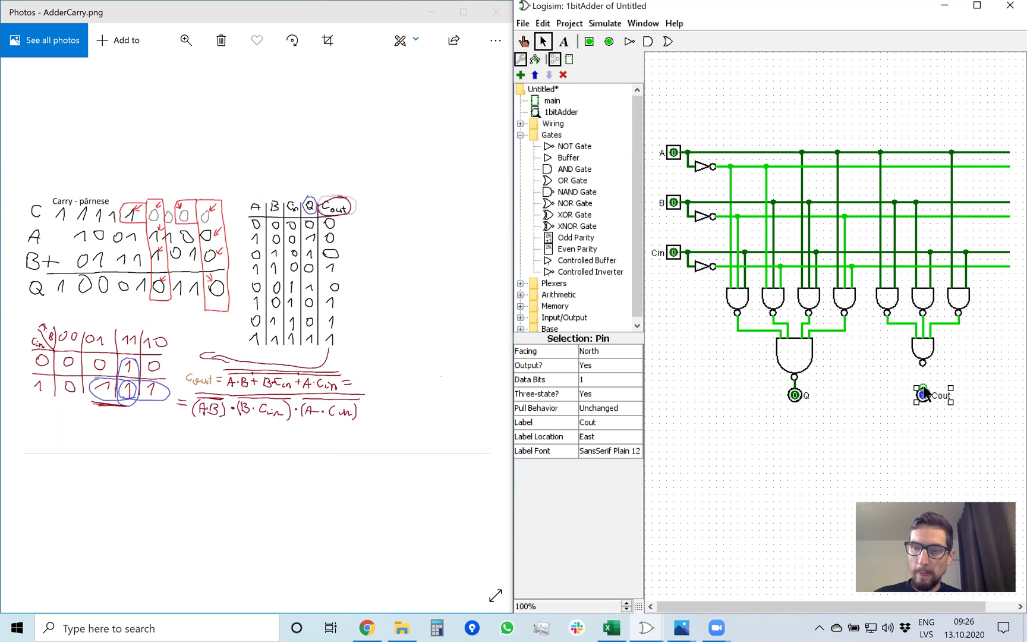
drag(923, 392, 923, 370)
click(858, 437)
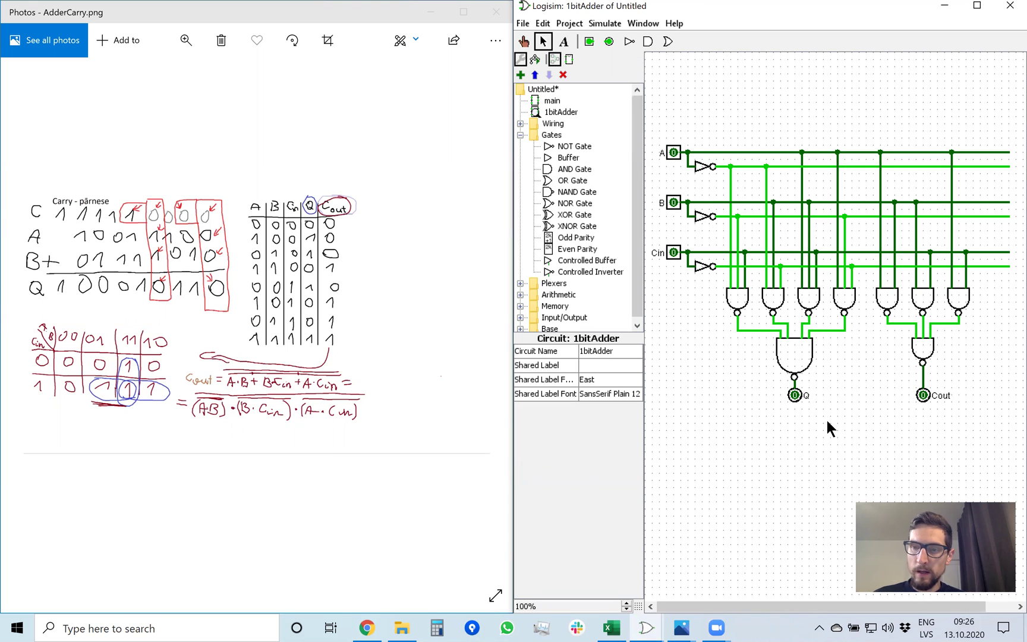
key(ctrl+1)
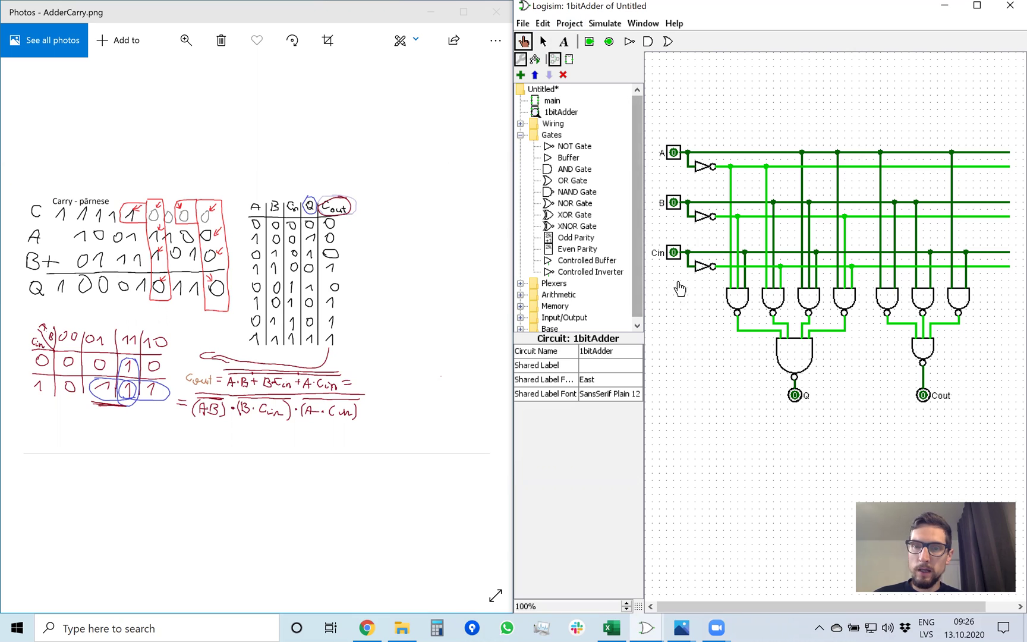
Step: Toggle A, B and Cin through several combinations to check Q and Cout
click(674, 153)
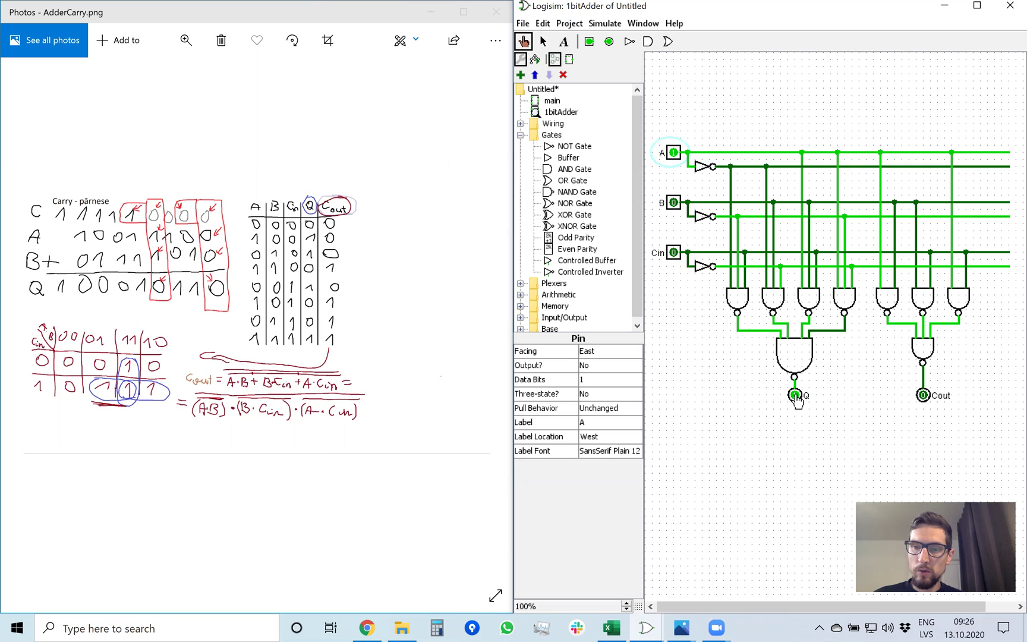
click(674, 153)
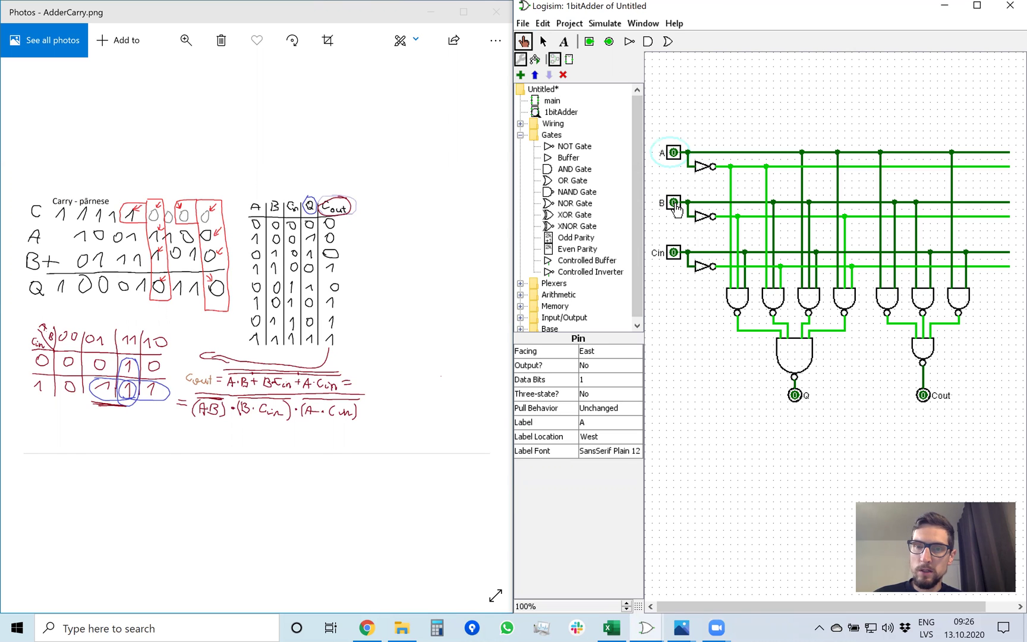
click(674, 202)
click(673, 253)
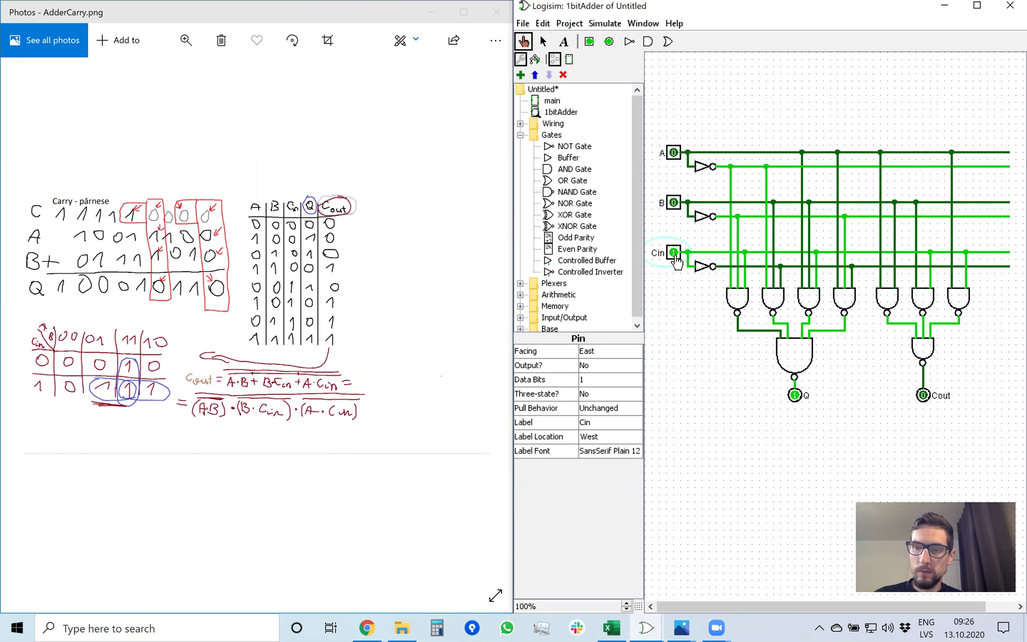
click(674, 253)
click(674, 153)
click(672, 203)
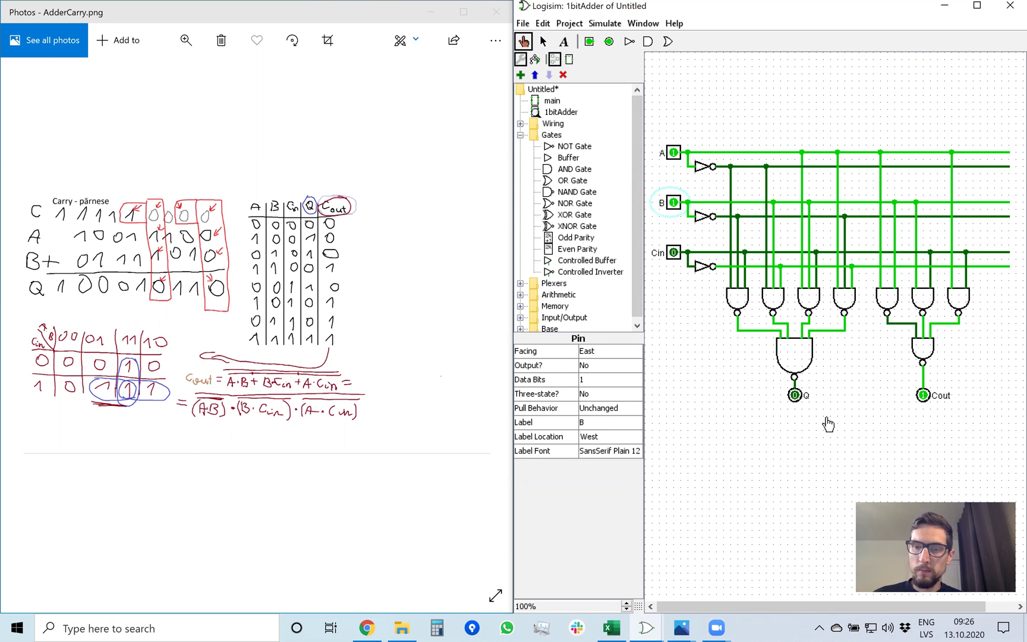
click(672, 203)
click(674, 152)
Step: Set A, B and Cin all to 1 and confirm Q and Cout read 1
click(675, 255)
click(671, 204)
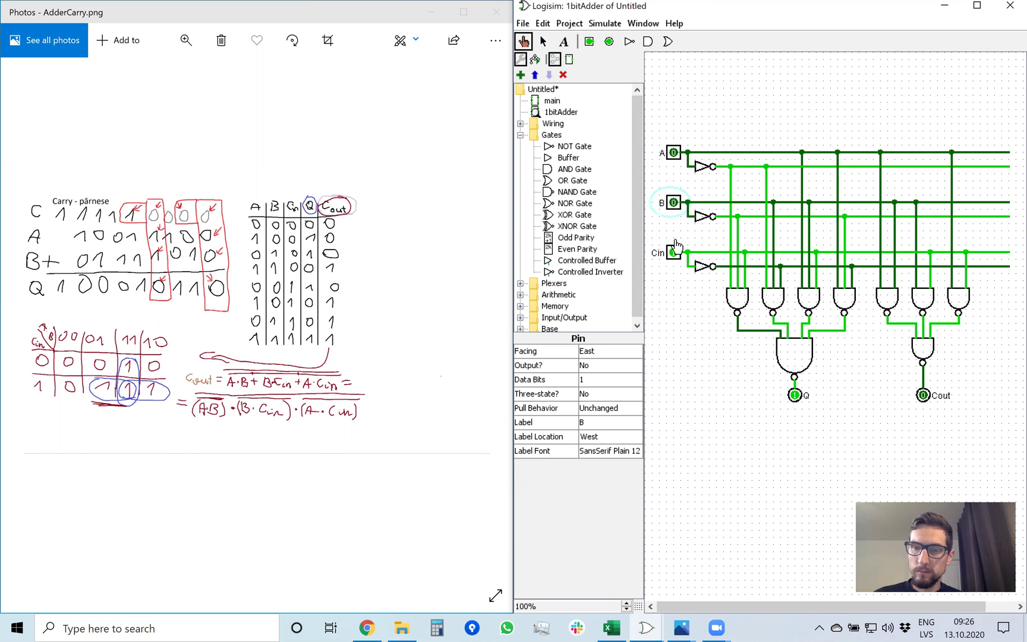
click(674, 252)
click(673, 202)
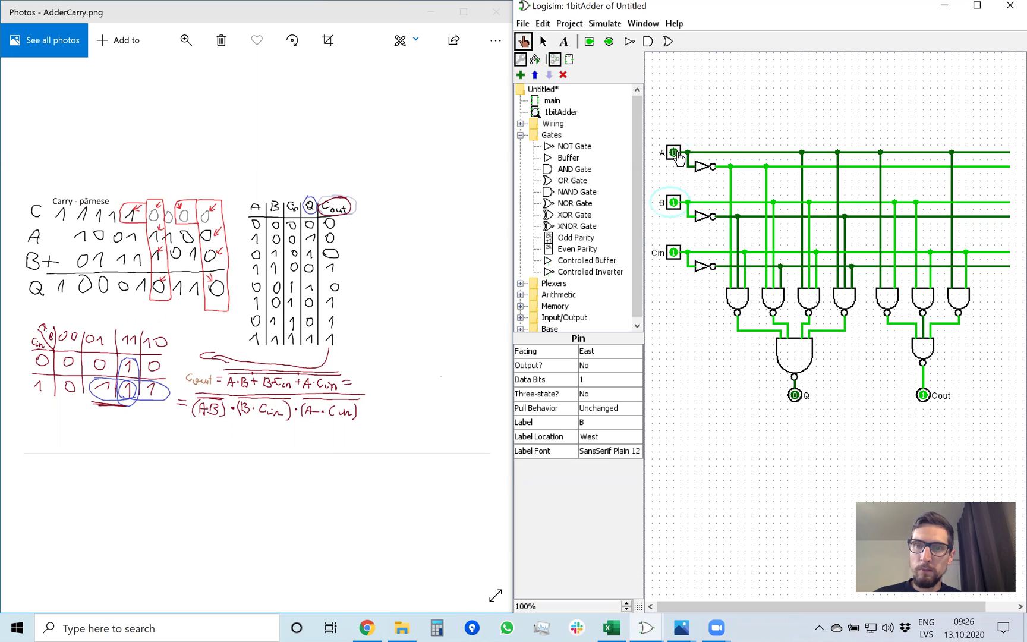
click(673, 153)
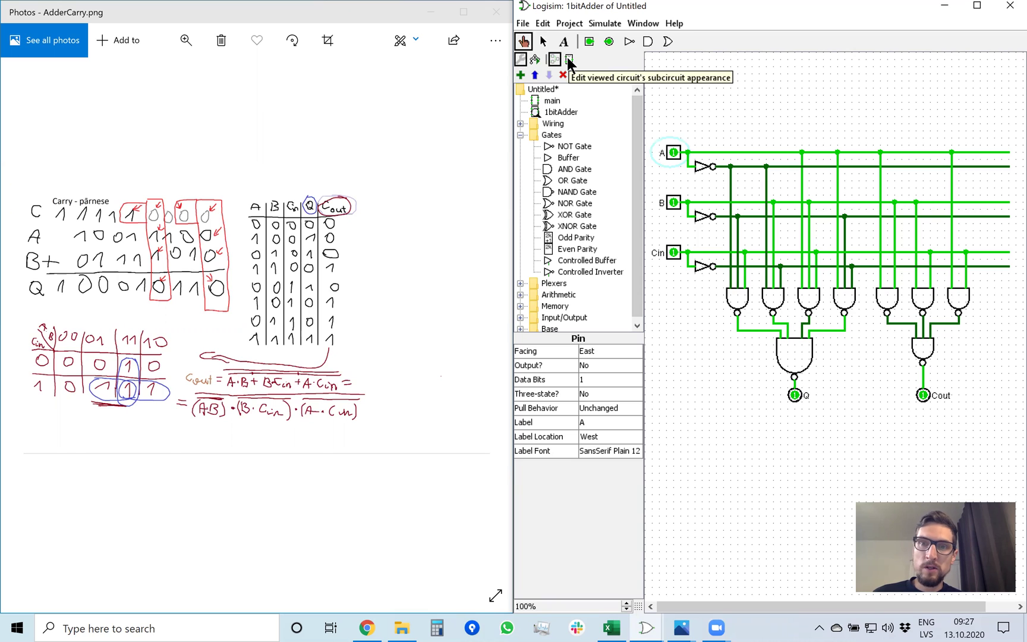
Step: Select 1bitAdder in the project explorer to display its circuit attributes
click(561, 114)
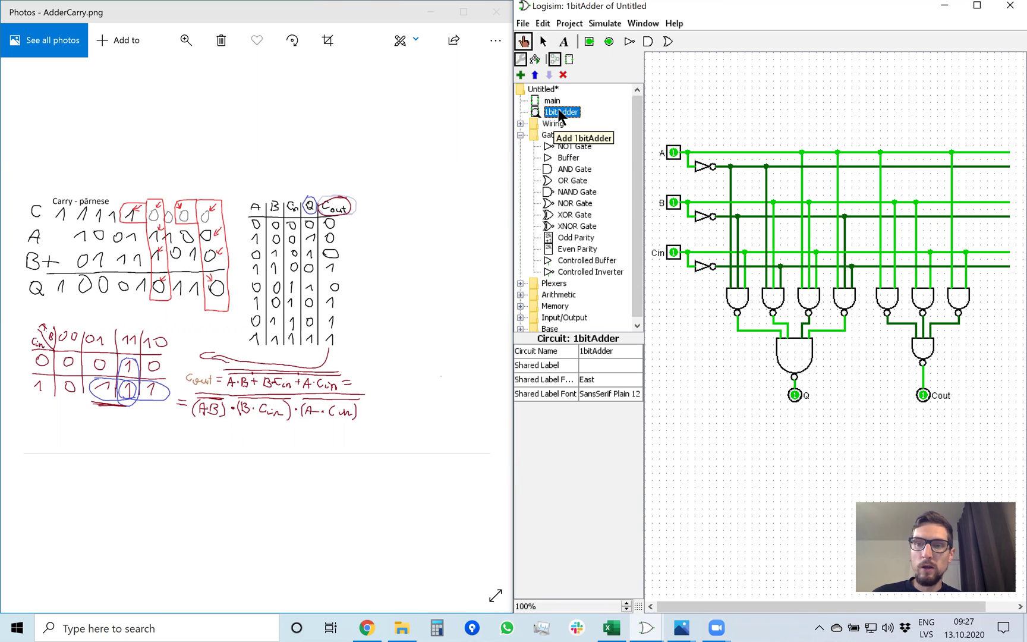
Step: Open the appearance editor for the 1bitAdder subcircuit from the toolbar
click(570, 58)
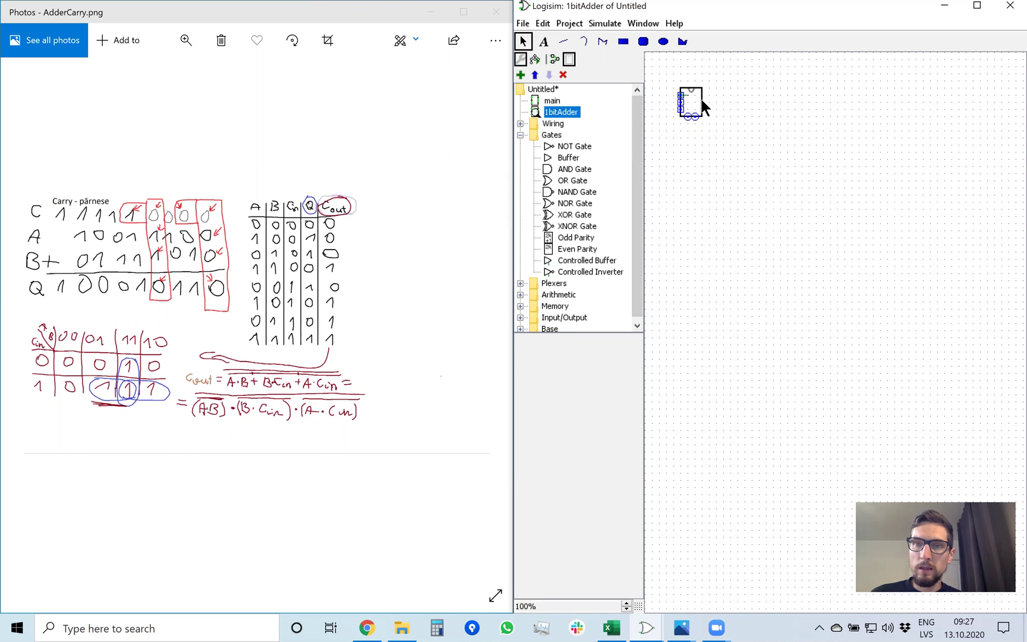
Step: Inspect the box outline, anchor and ports to identify which pin each port is
click(702, 102)
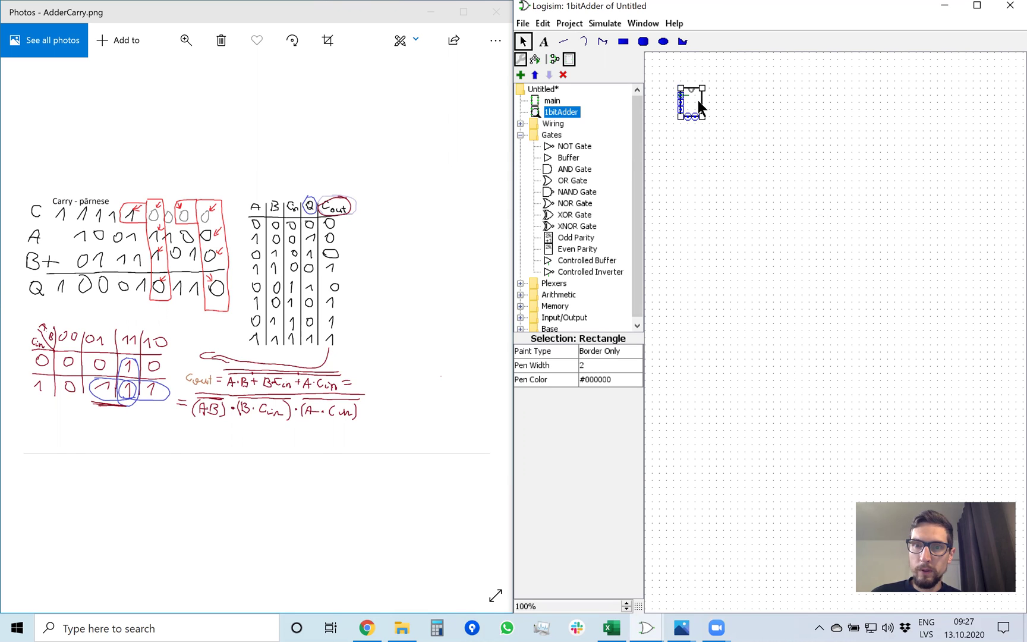
click(682, 98)
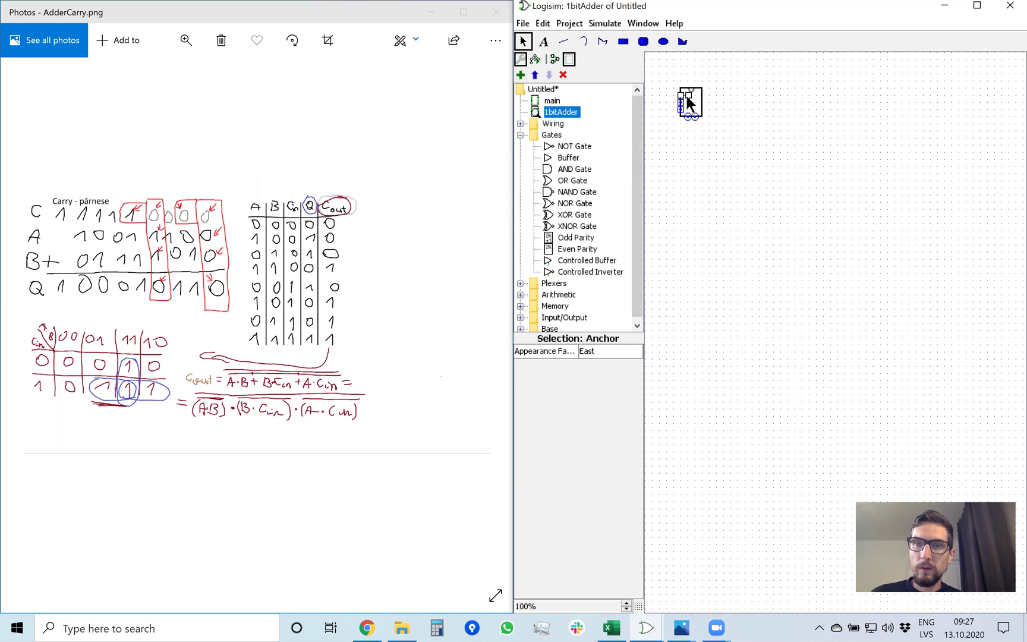
click(681, 101)
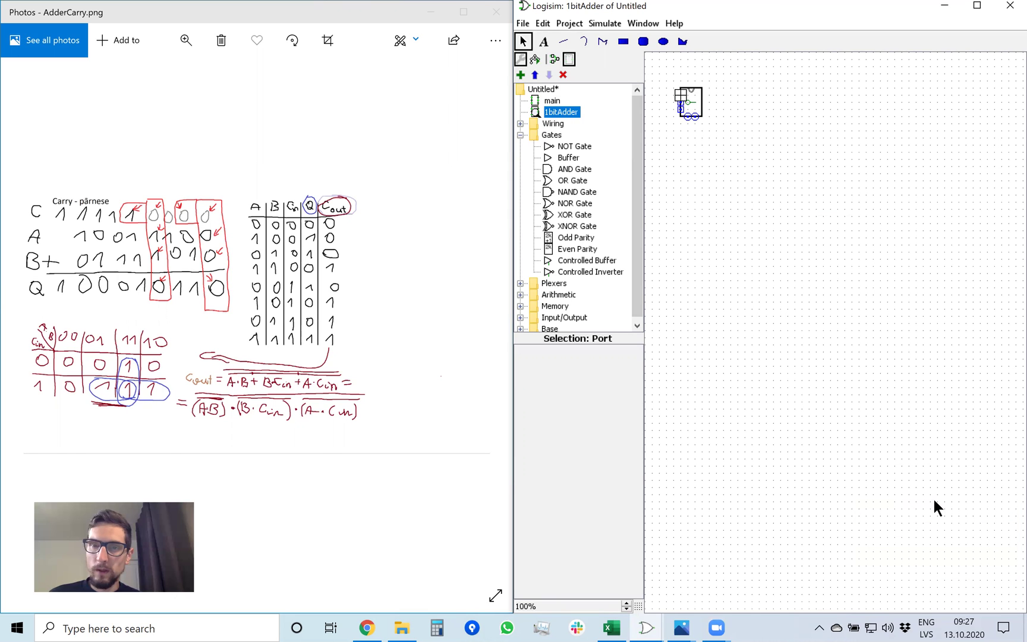
click(934, 499)
click(680, 101)
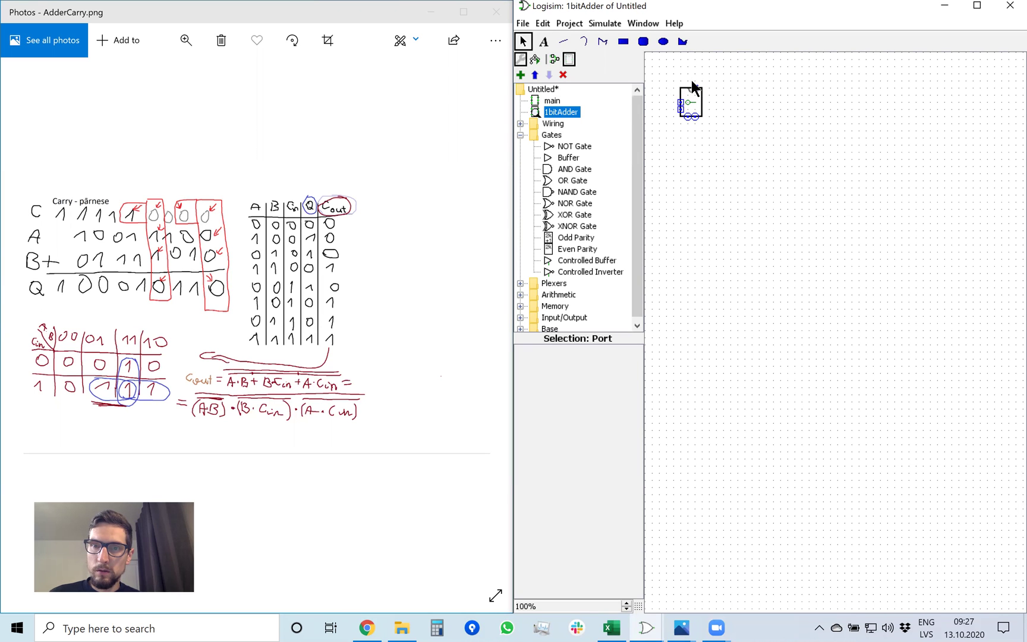
click(703, 102)
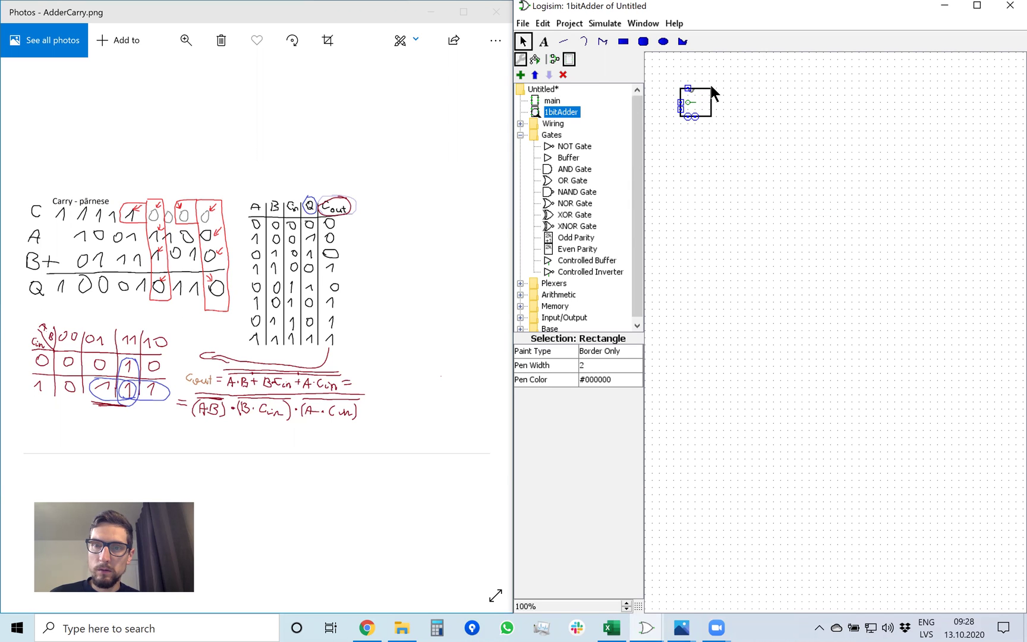
click(687, 122)
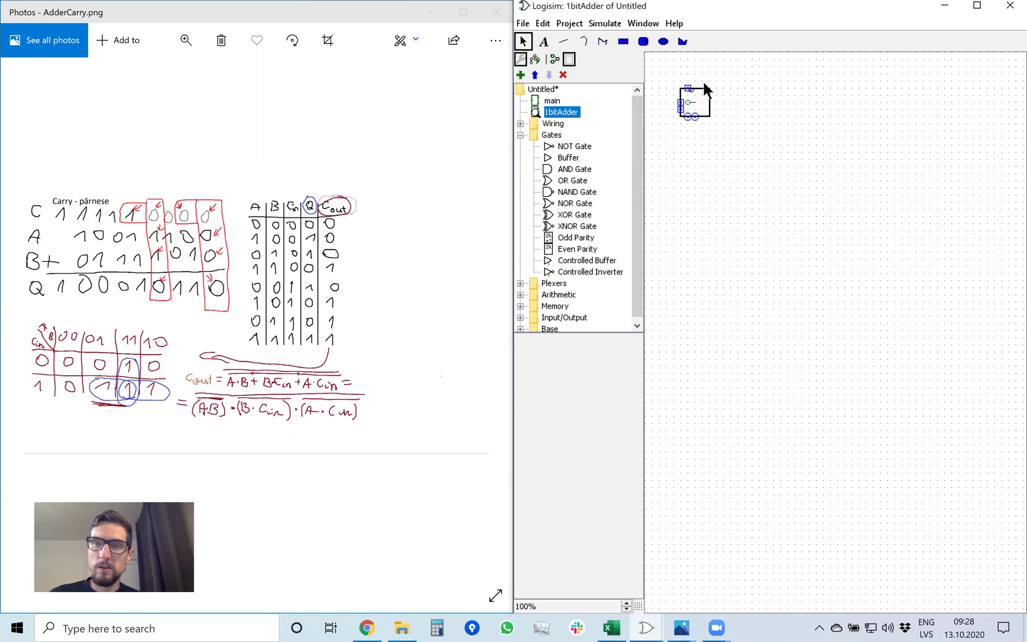
Step: Move one input port to the top edge and another port to the bottom centre
drag(682, 107, 702, 94)
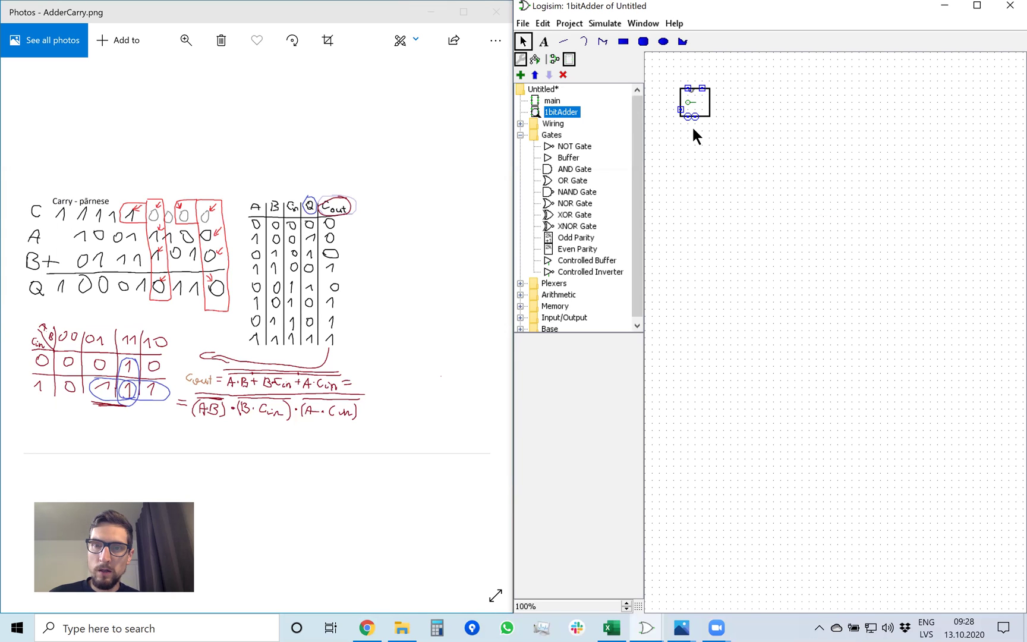
click(680, 110)
drag(680, 113, 693, 120)
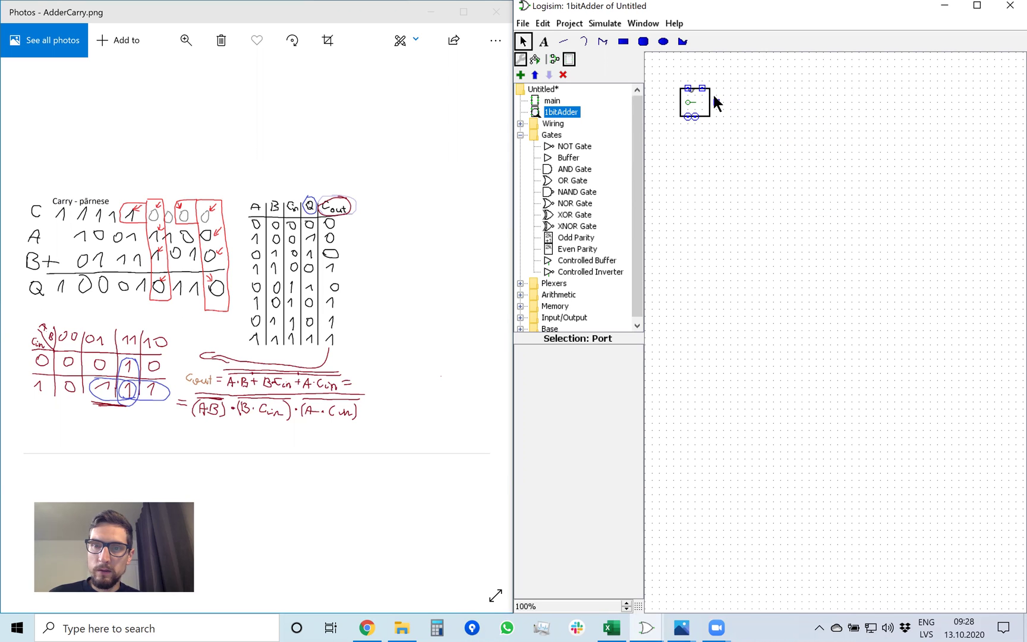
click(749, 197)
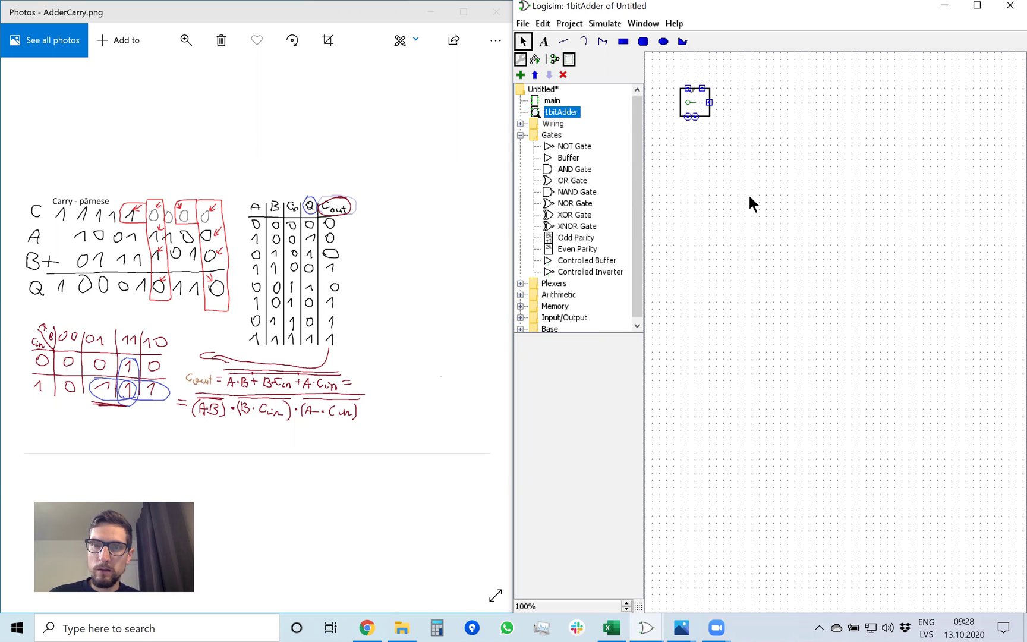
click(693, 115)
drag(694, 116, 677, 101)
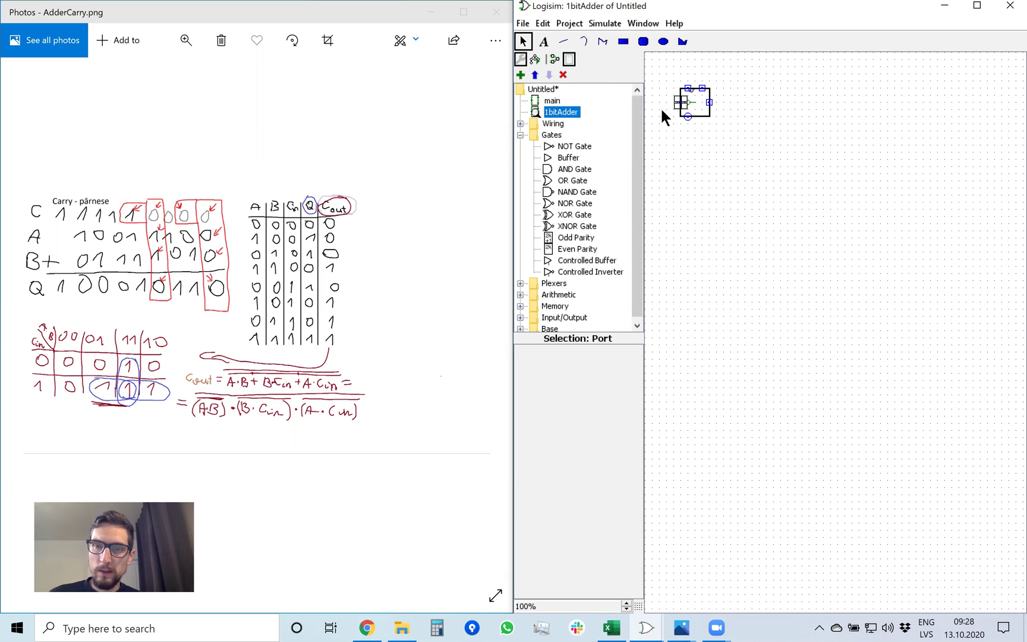
click(688, 118)
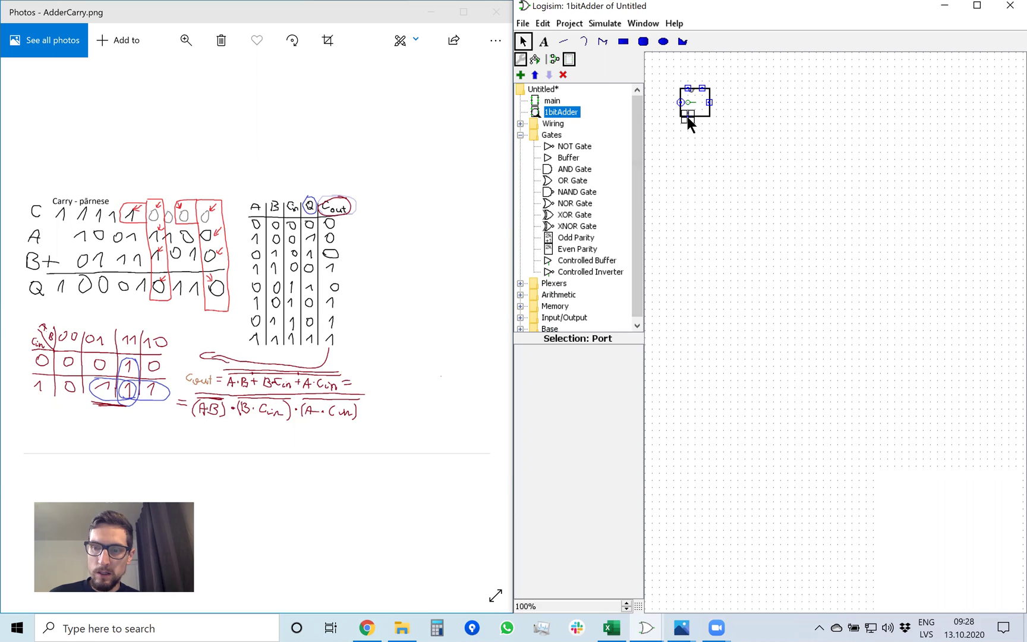
drag(688, 119, 696, 118)
click(713, 181)
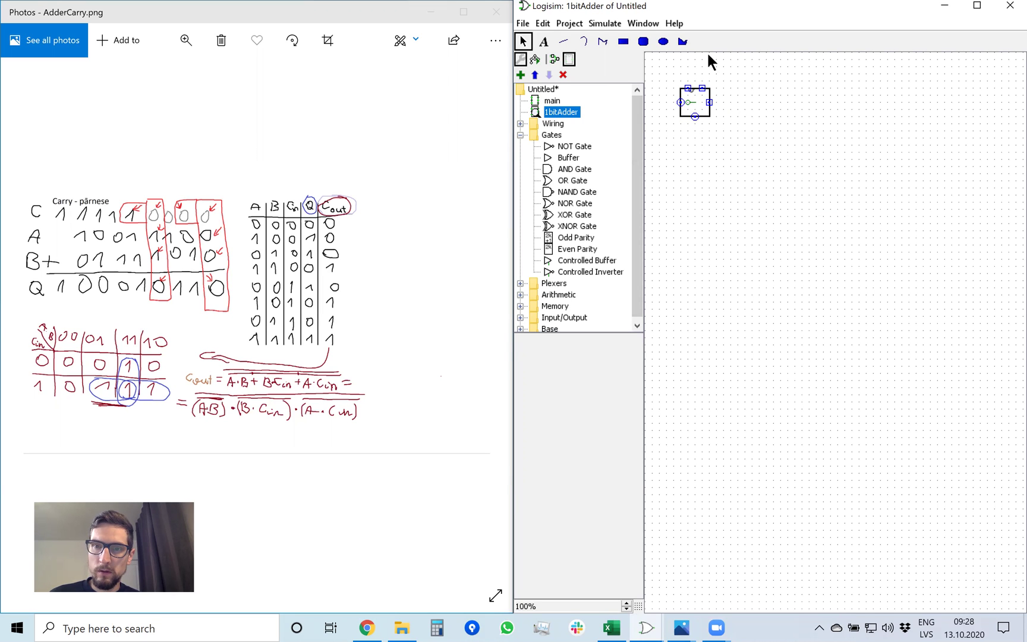
Step: Check the two top ports, move a port to the left edge, and select the anchor
click(688, 89)
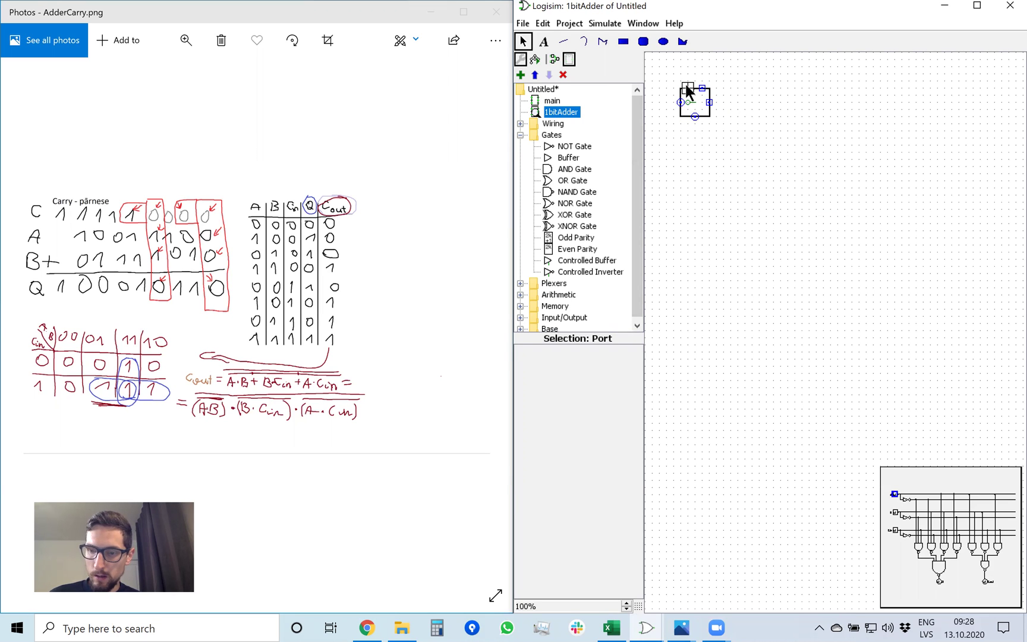
click(704, 91)
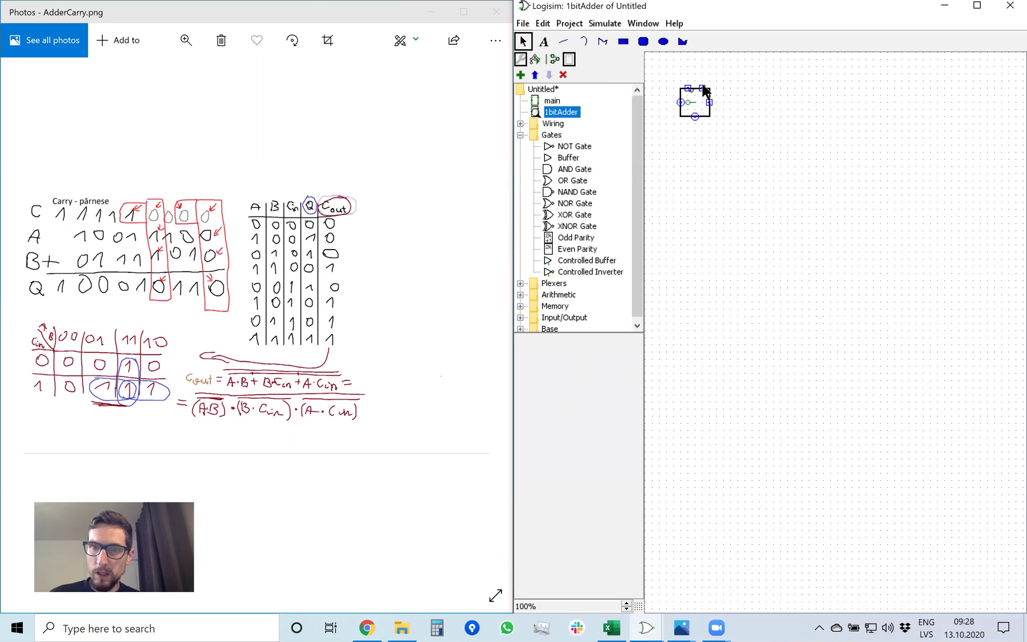
click(704, 89)
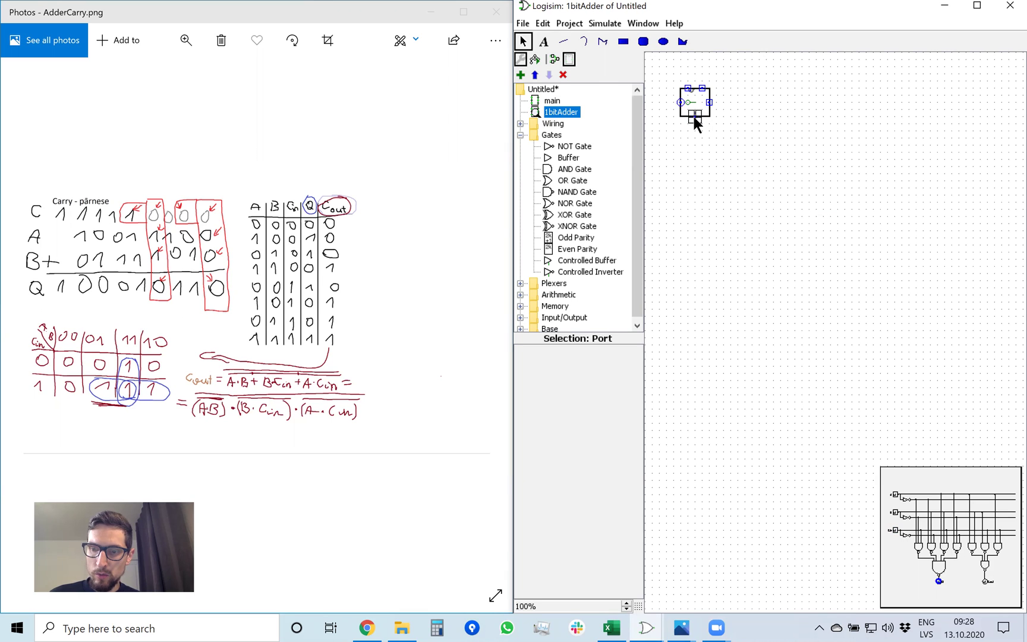
drag(693, 116, 679, 105)
click(801, 161)
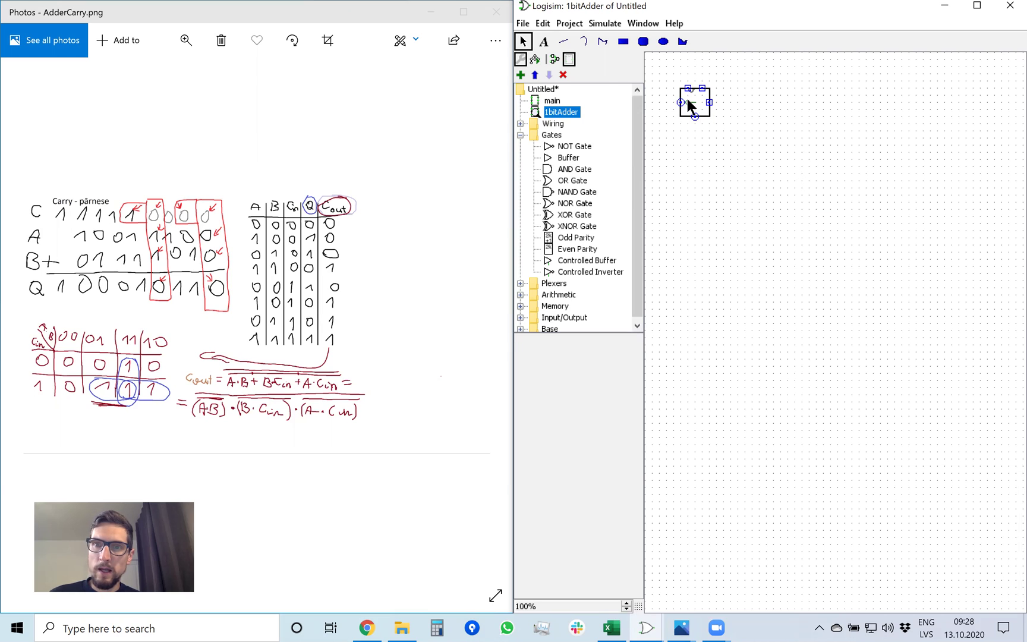
click(691, 110)
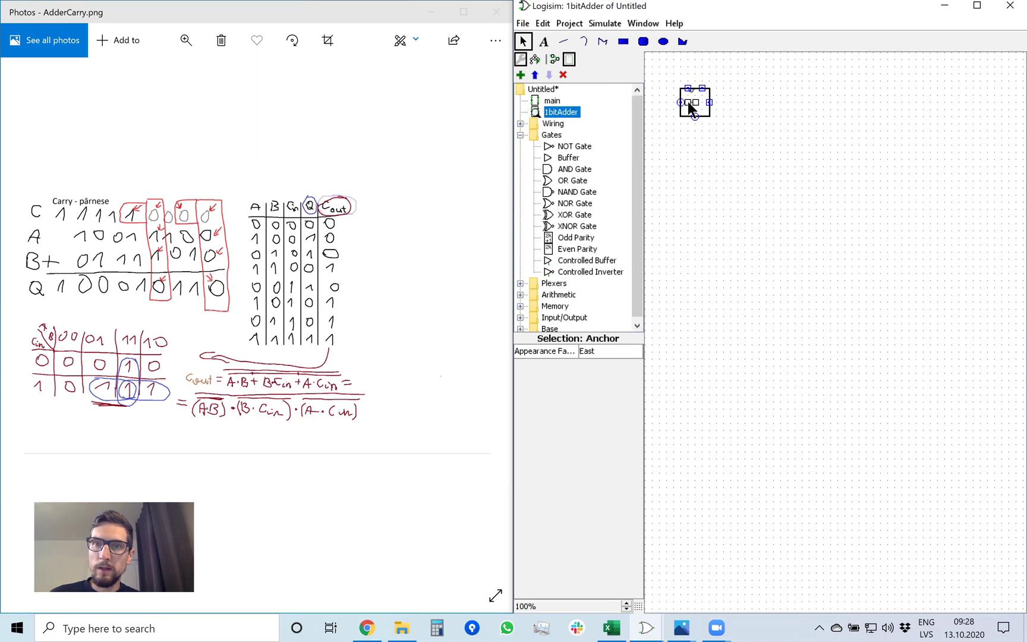
click(748, 119)
Step: Lower the anchor and add two text labels, '1bit' and 'adder', beside the box
drag(692, 105, 689, 115)
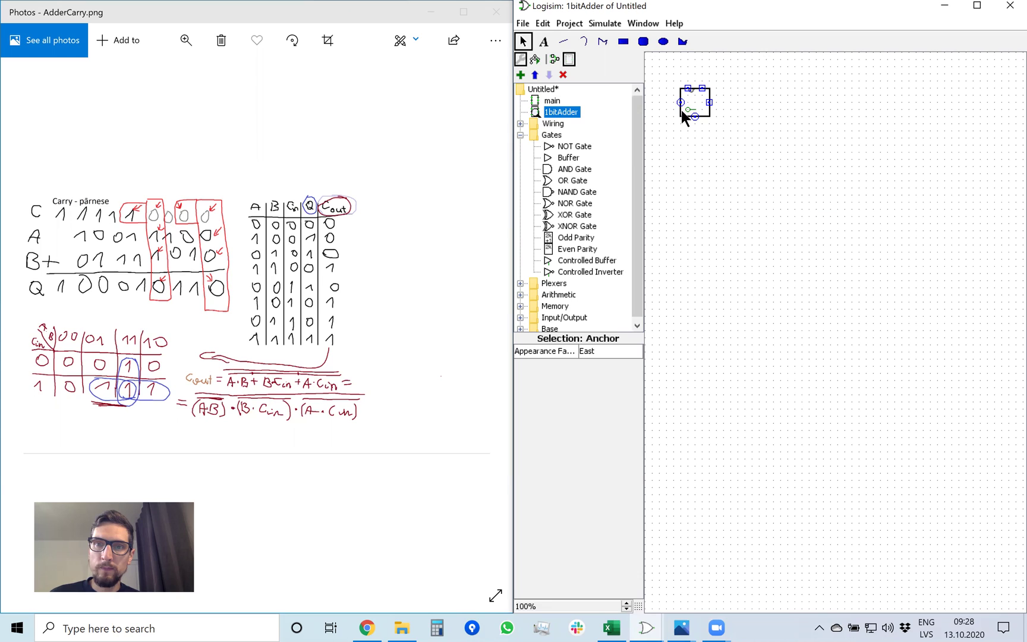
click(768, 122)
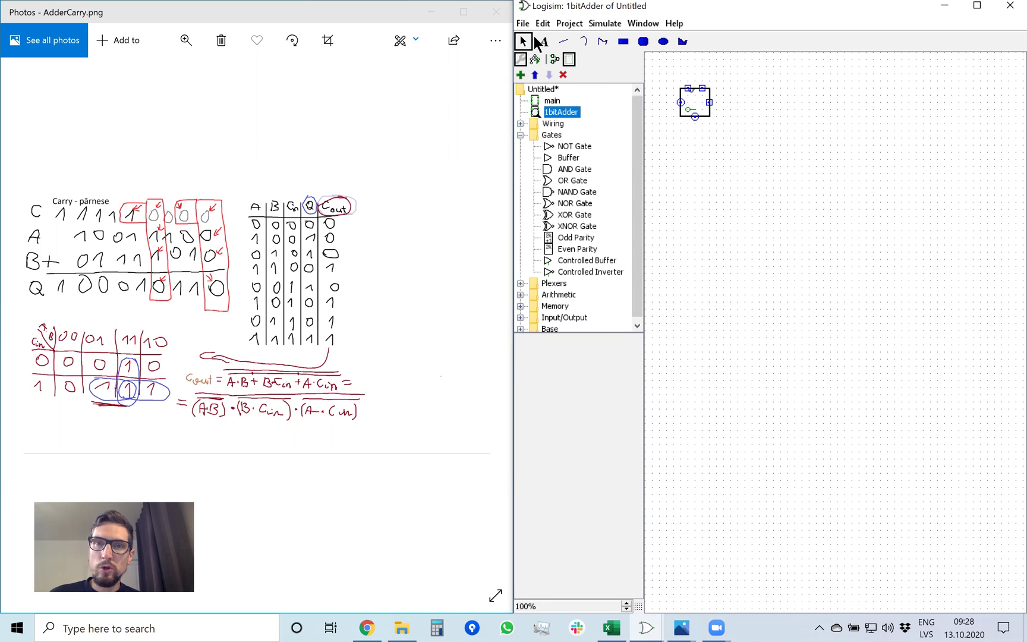
click(544, 42)
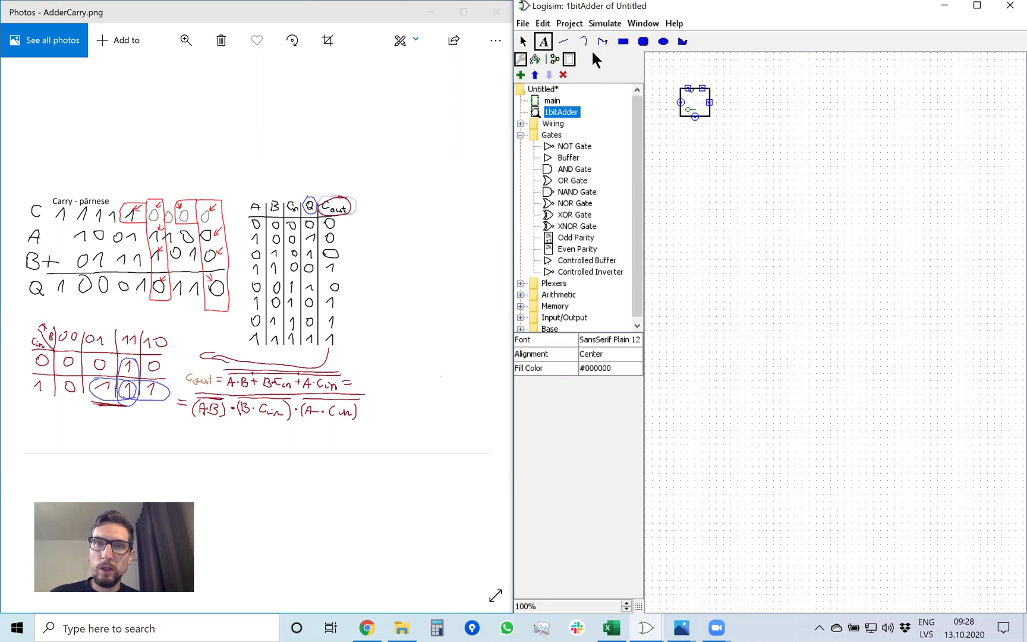
click(734, 95)
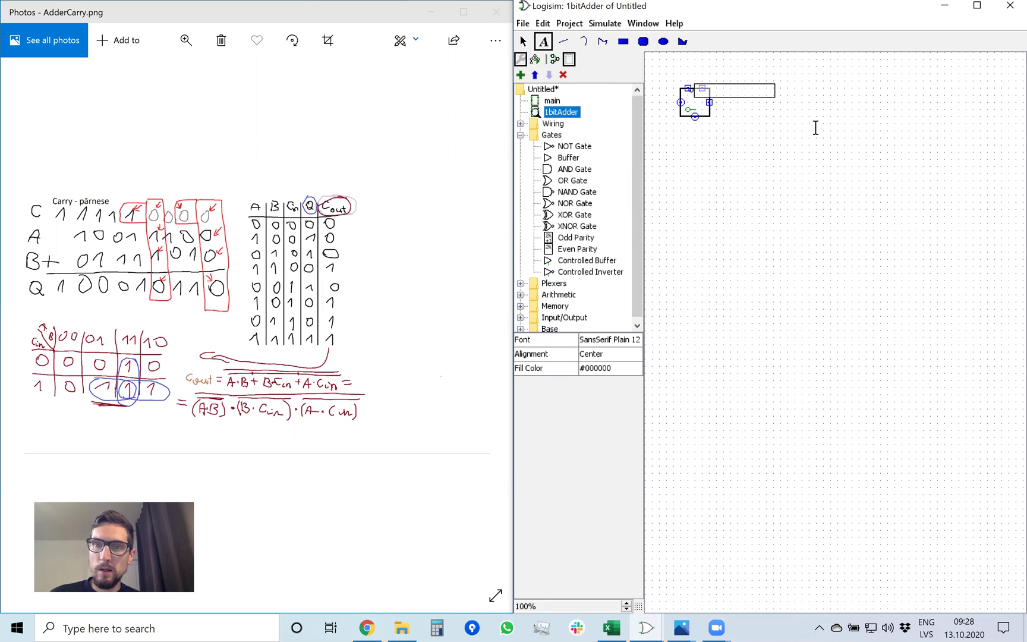
text(1b)
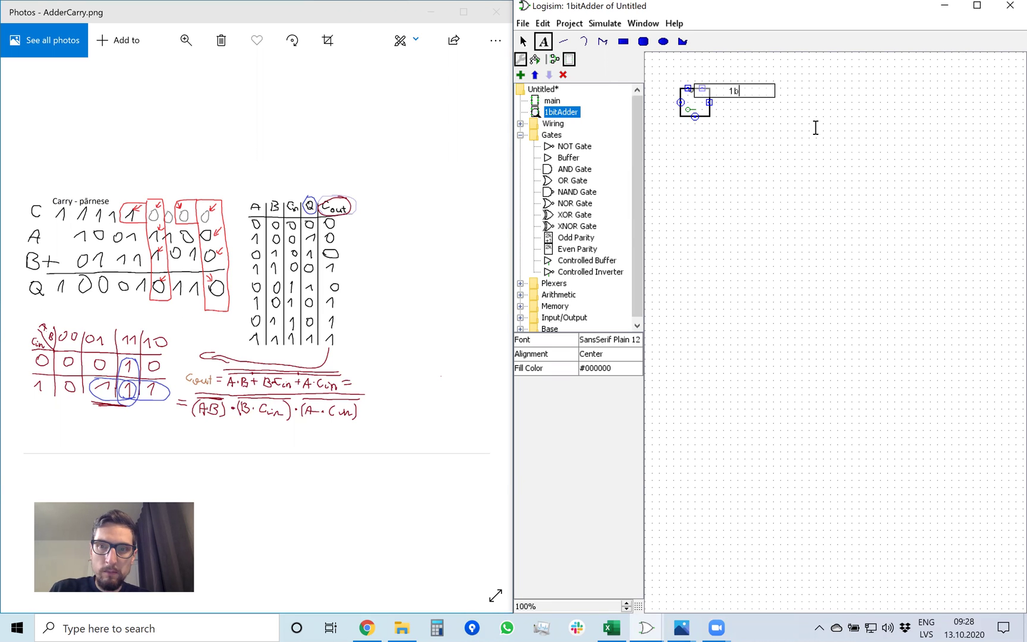
text(it)
key(Return)
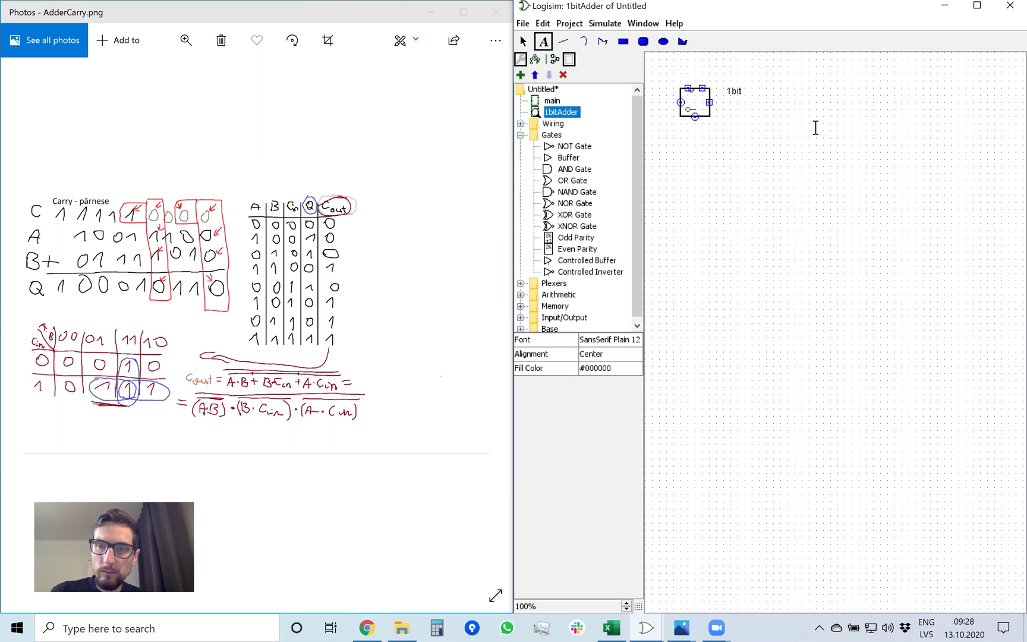
click(725, 104)
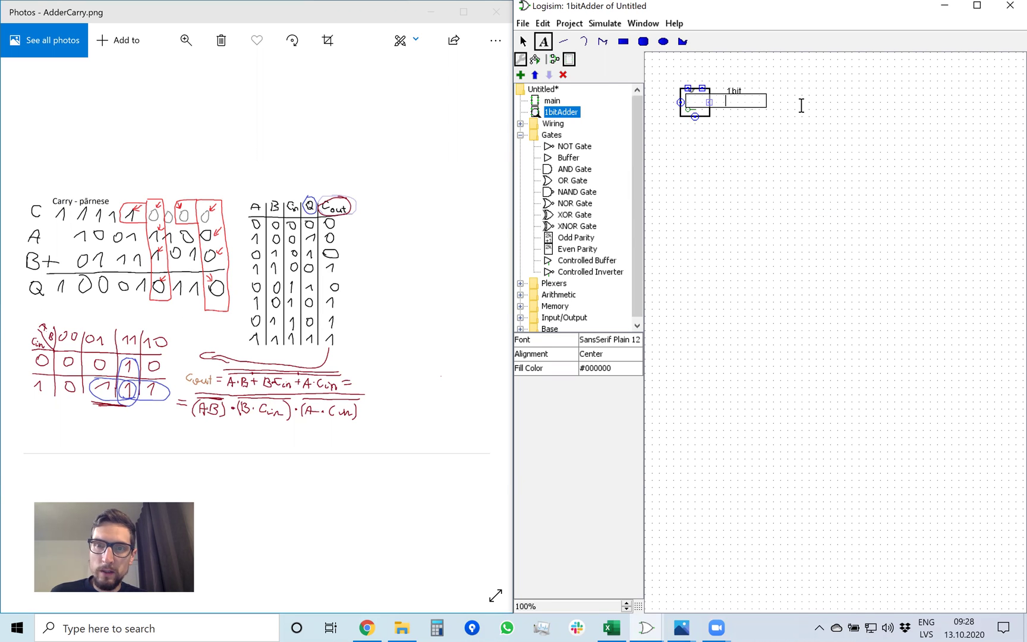
text(adder)
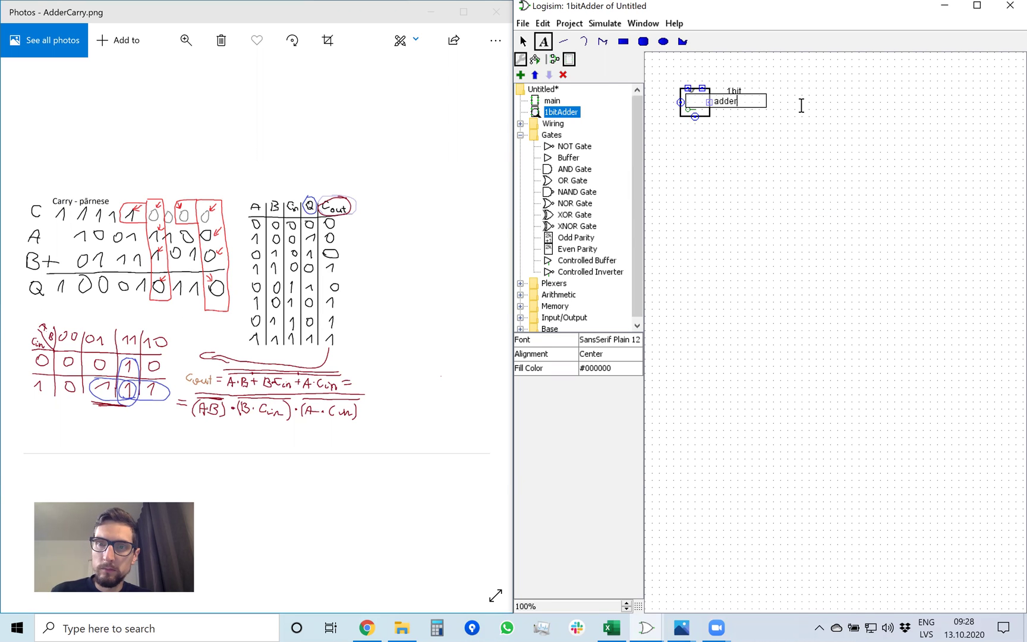
click(819, 115)
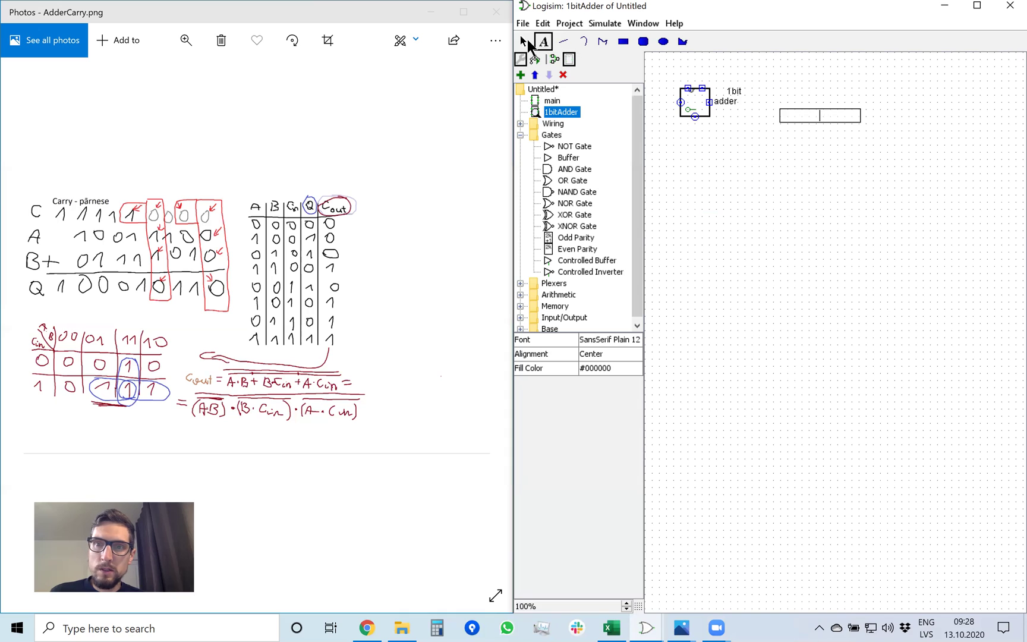
Step: Move both labels inside the box with '1bit' stacked above 'adder'
click(524, 37)
drag(724, 100, 694, 105)
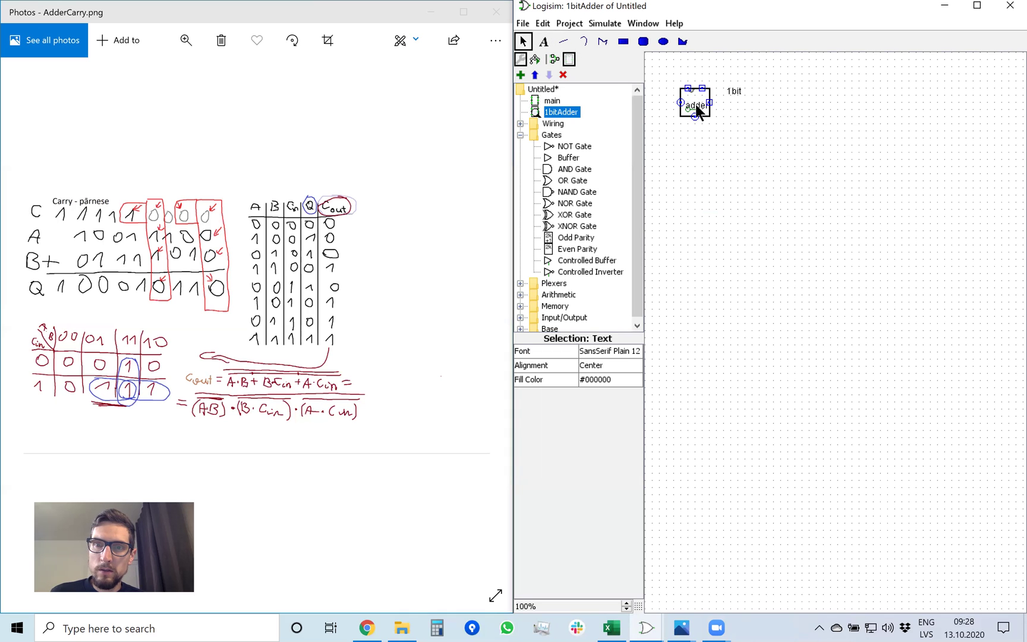
click(732, 107)
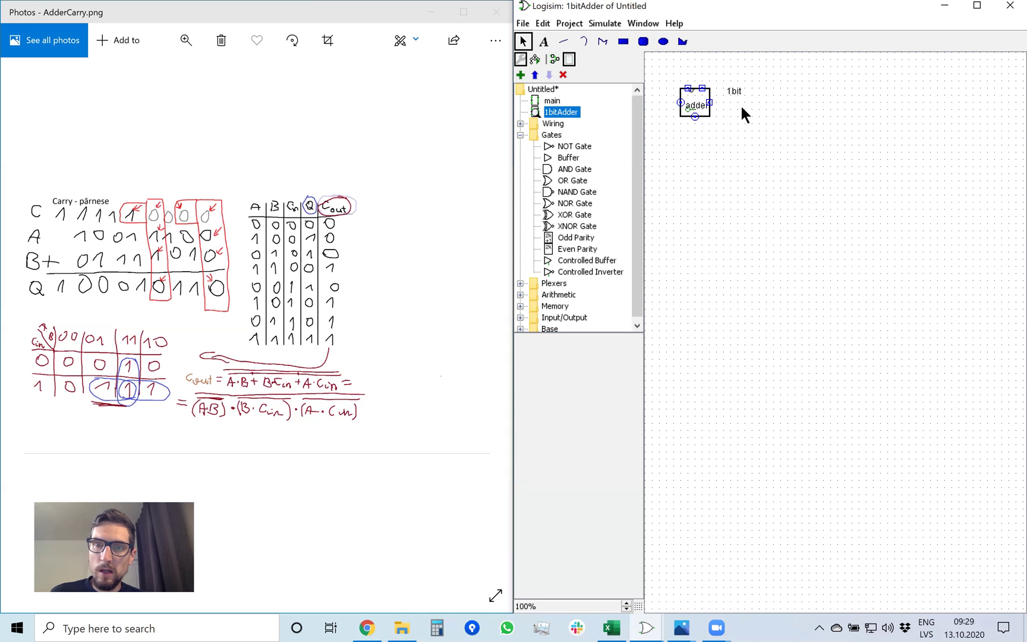
click(733, 94)
drag(697, 101, 696, 104)
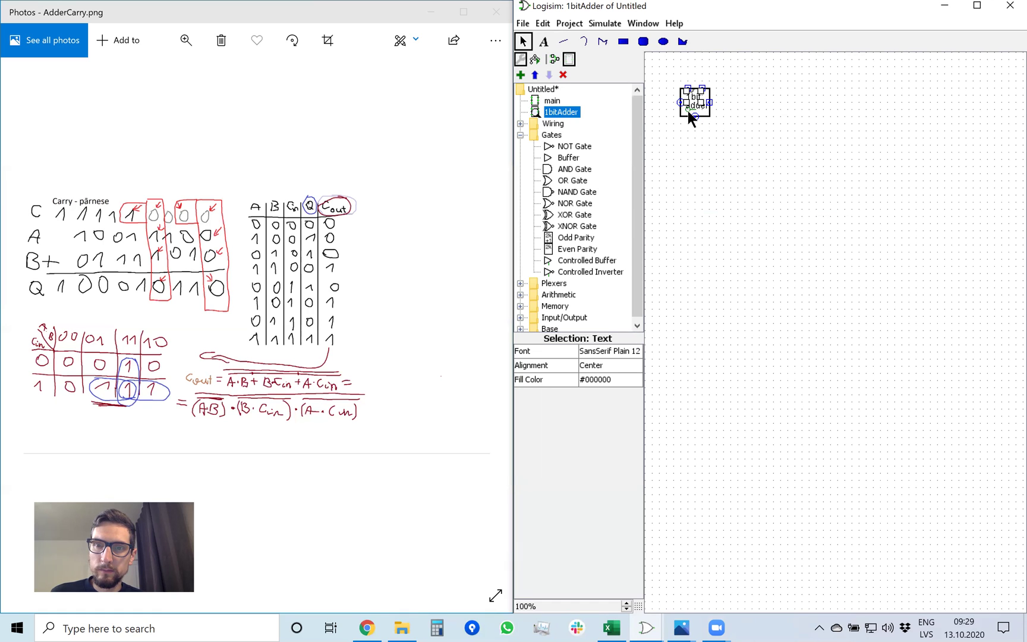
drag(688, 111, 689, 108)
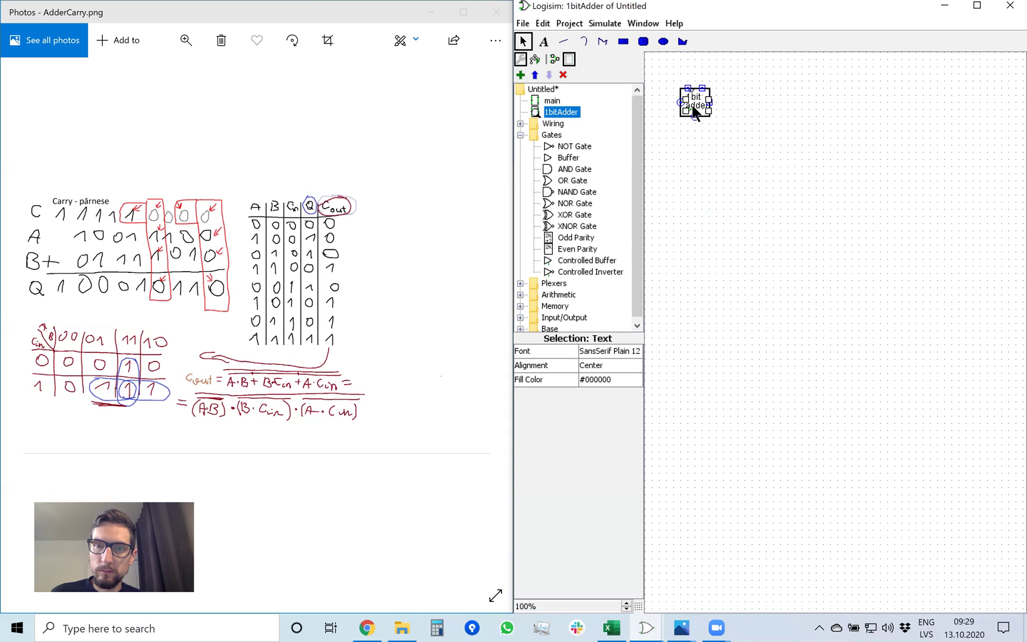
click(691, 111)
text(1)
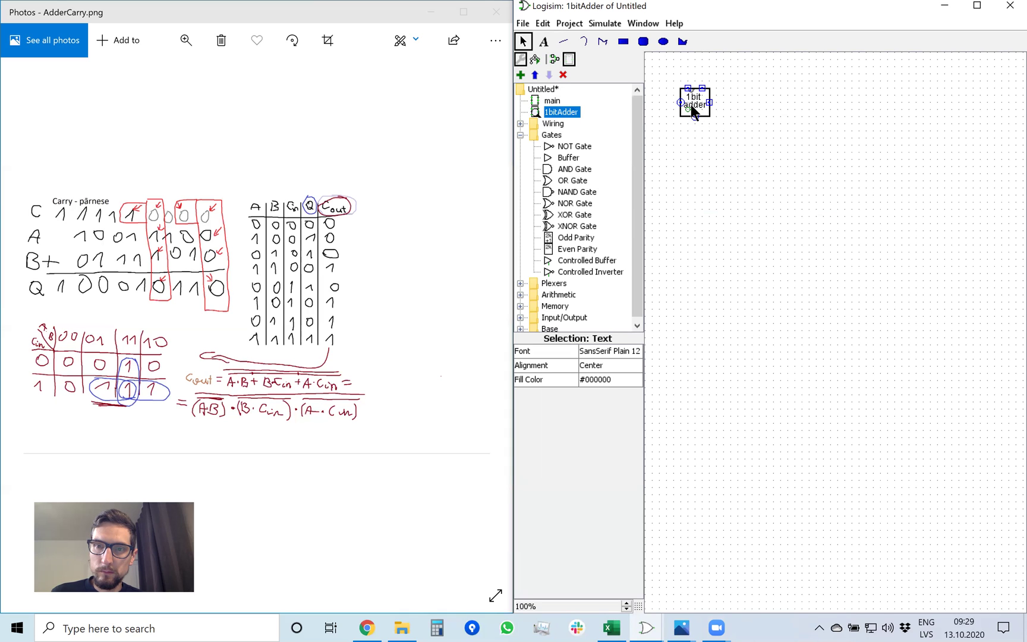
click(784, 173)
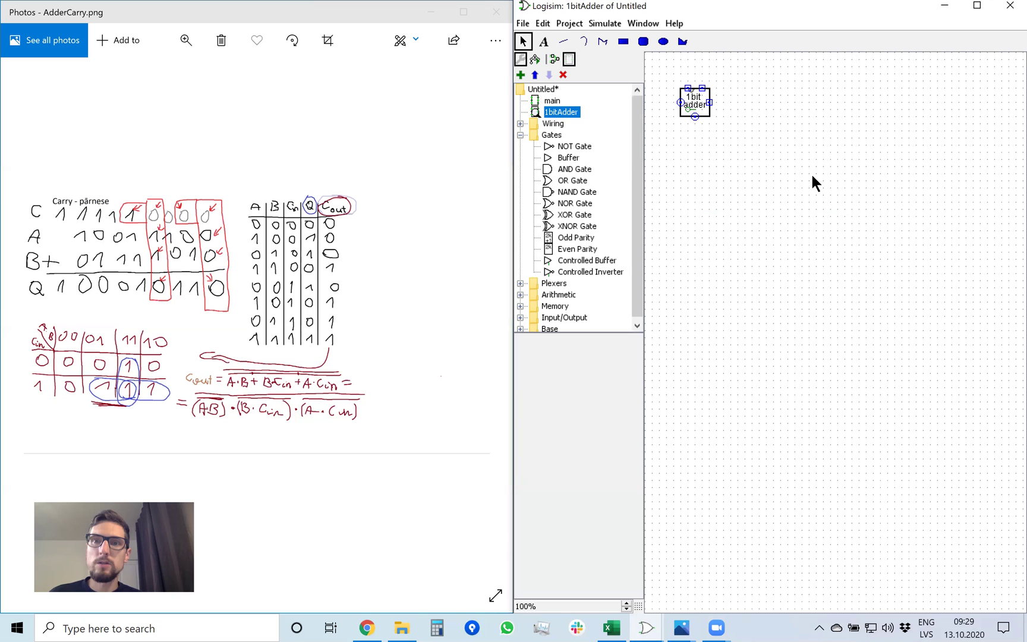